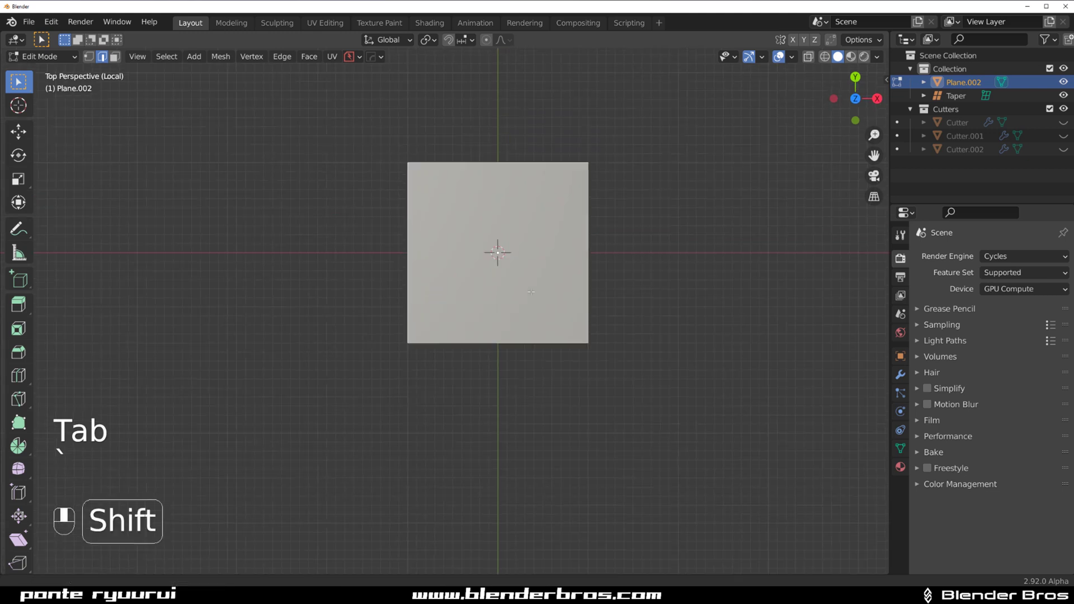
# Extrude the square plane's upper edge along +Y and repeat the extrusion to form a column of four faces
pyautogui.scroll(1, 509, 342)
pyautogui.scroll(-6, 508, 342)
pyautogui.press('e')
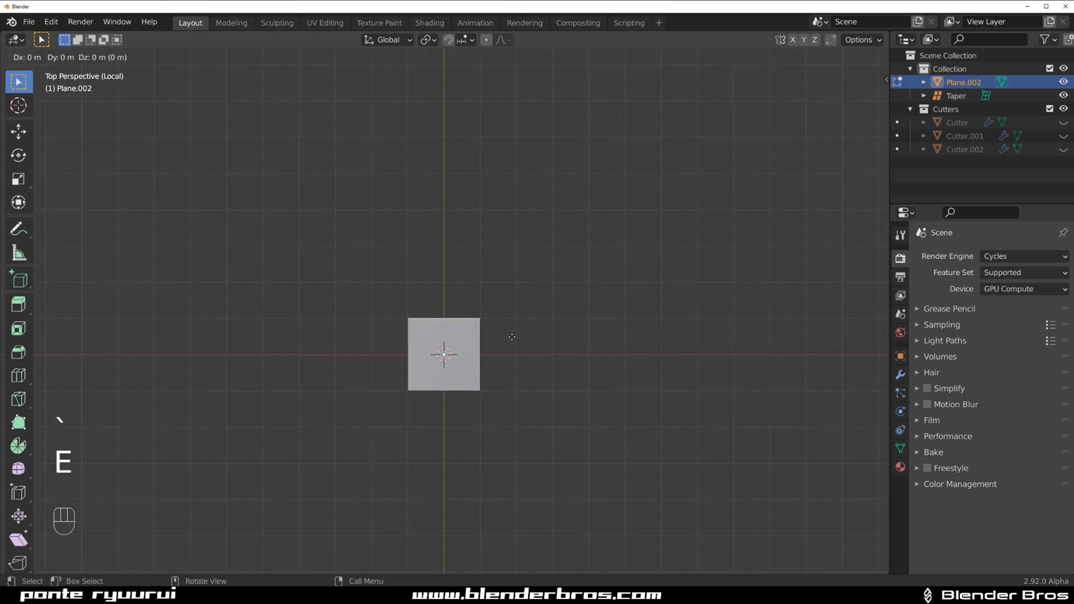
pyautogui.click(526, 278)
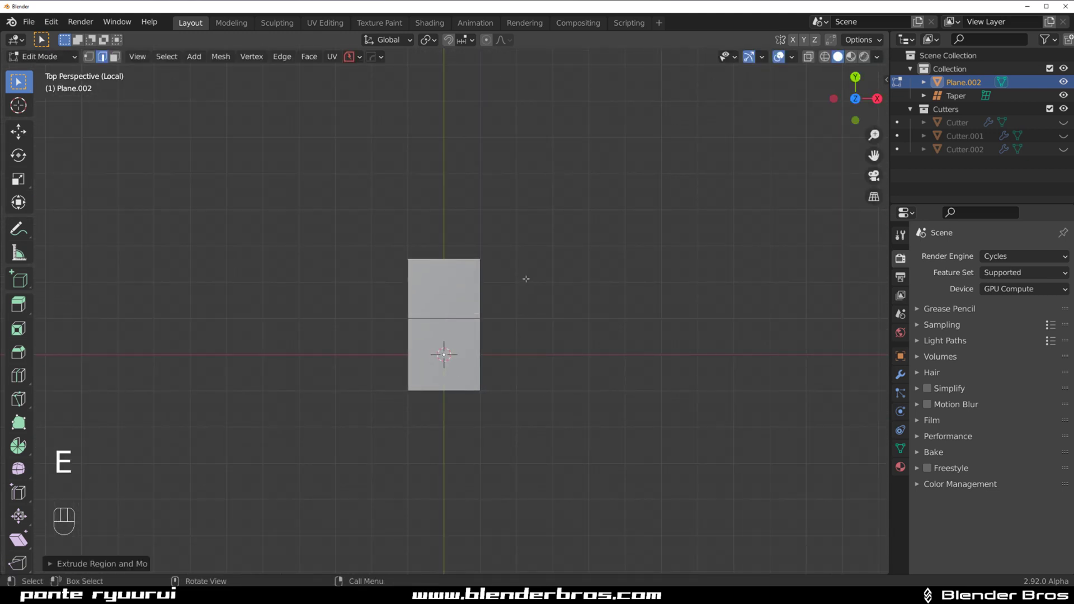
pyautogui.hotkey('shift', 'r')
pyautogui.hotkey('shift', 'r')
pyautogui.hotkey('shift', 'r')
pyautogui.keyDown('shift'); pyautogui.moveTo(581, 300); pyautogui.dragTo(487, 199, button='middle'); pyautogui.keyUp('shift')
pyautogui.press('Tab')
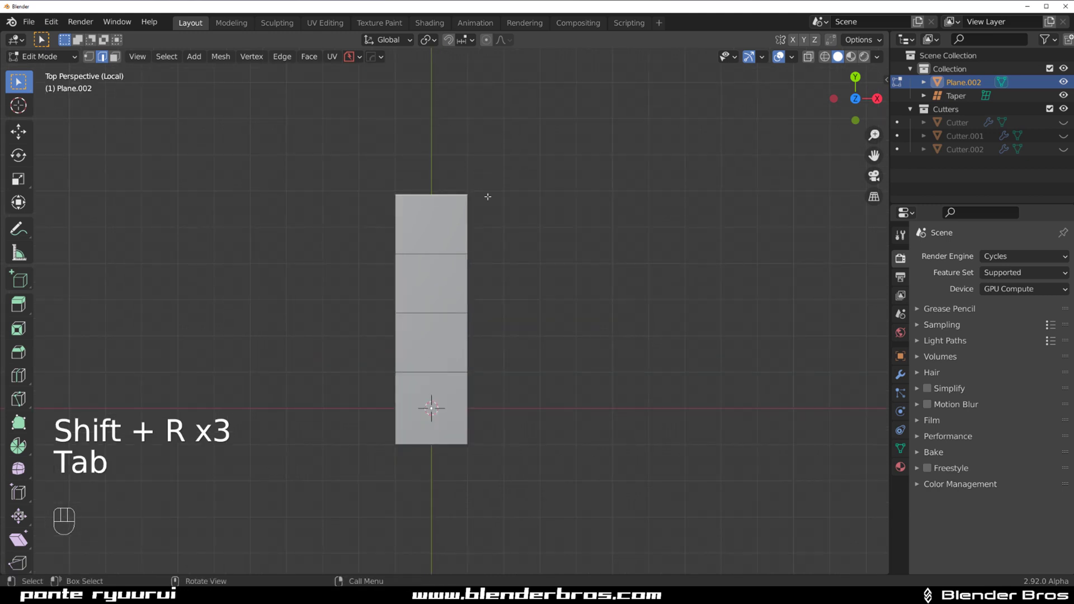
# Extrude the column's long side edges along +X to add a second column of faces
pyautogui.press('e')
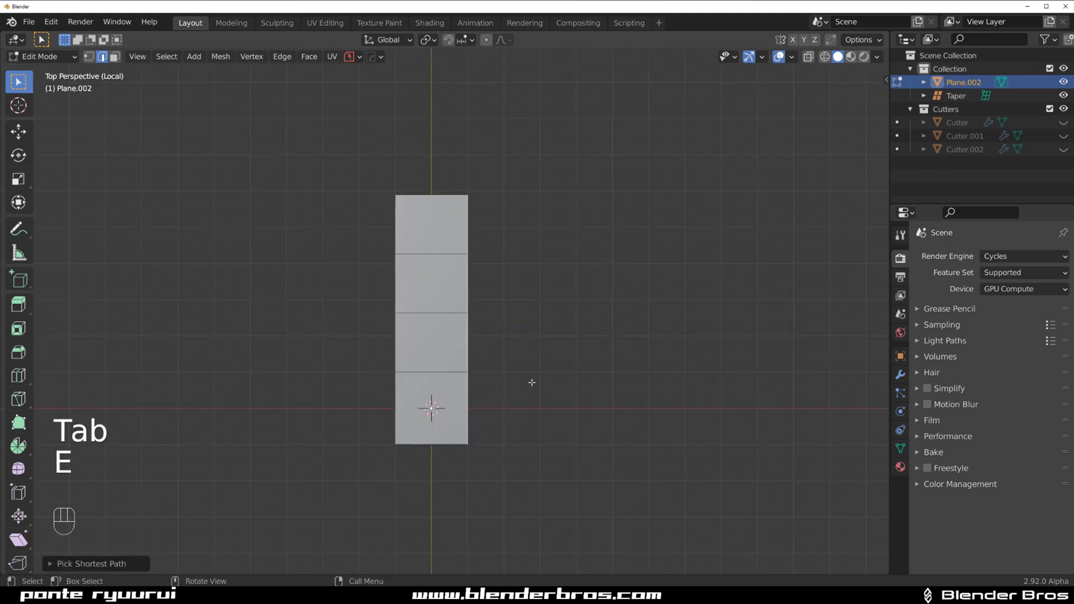
pyautogui.click(597, 386)
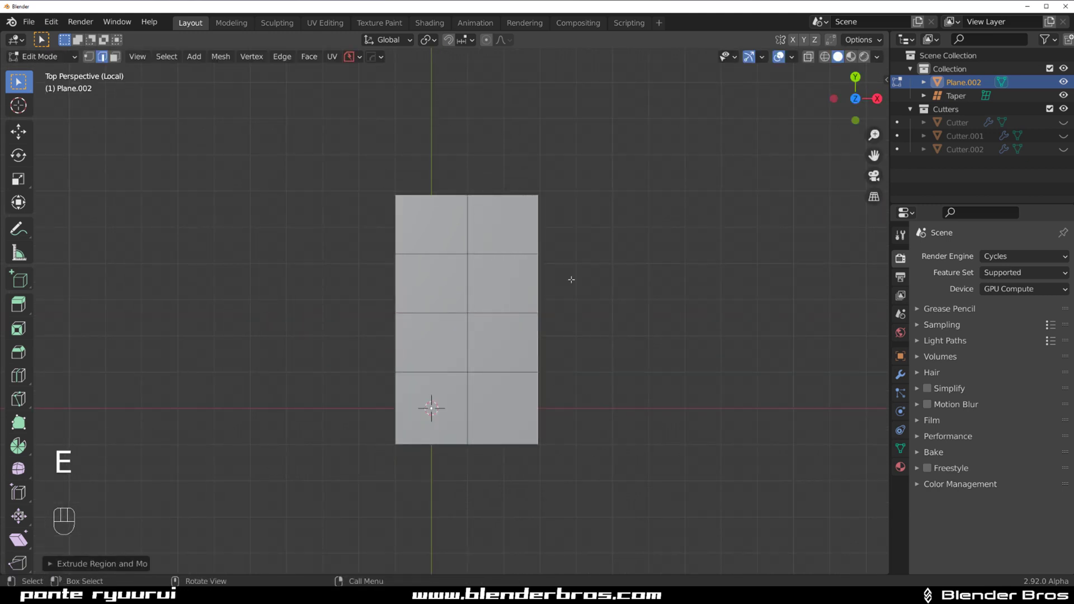
pyautogui.press('Tab')
# Mirror the mesh across the X axis with the Symmetry tool to extend the grid to the other side
pyautogui.moveTo(595, 324); pyautogui.dragTo(544, 216, button='middle')
pyautogui.hotkey('alt', 'x')
pyautogui.moveTo(560, 260); pyautogui.dragTo(552, 392, button='middle')
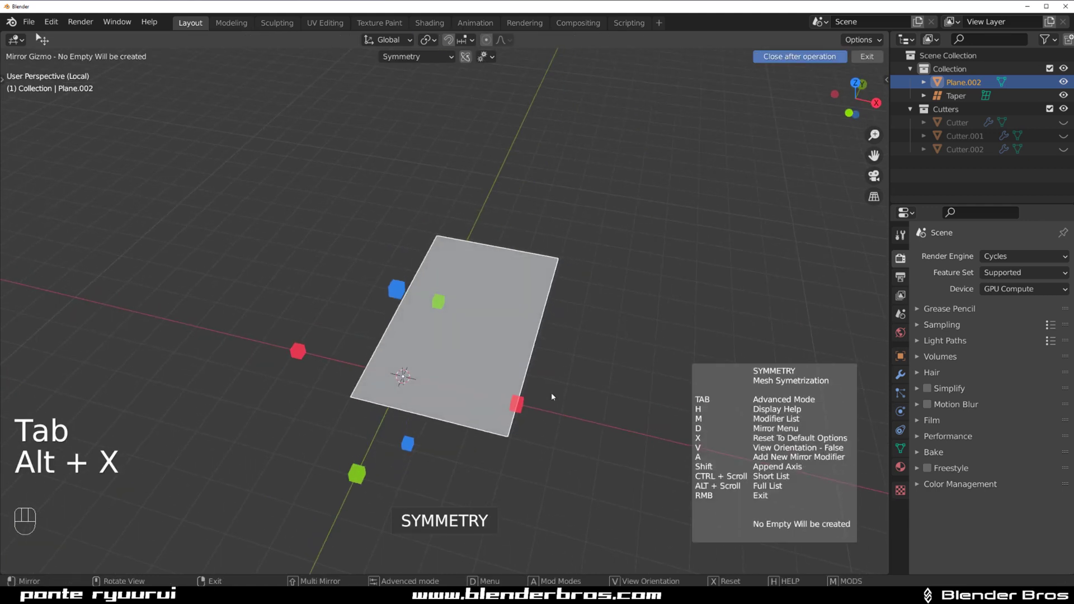
pyautogui.click(521, 405)
# Dissolve the centre edge loop running along the Y axis, leaving a grid of three columns and four rows
pyautogui.press('Tab')
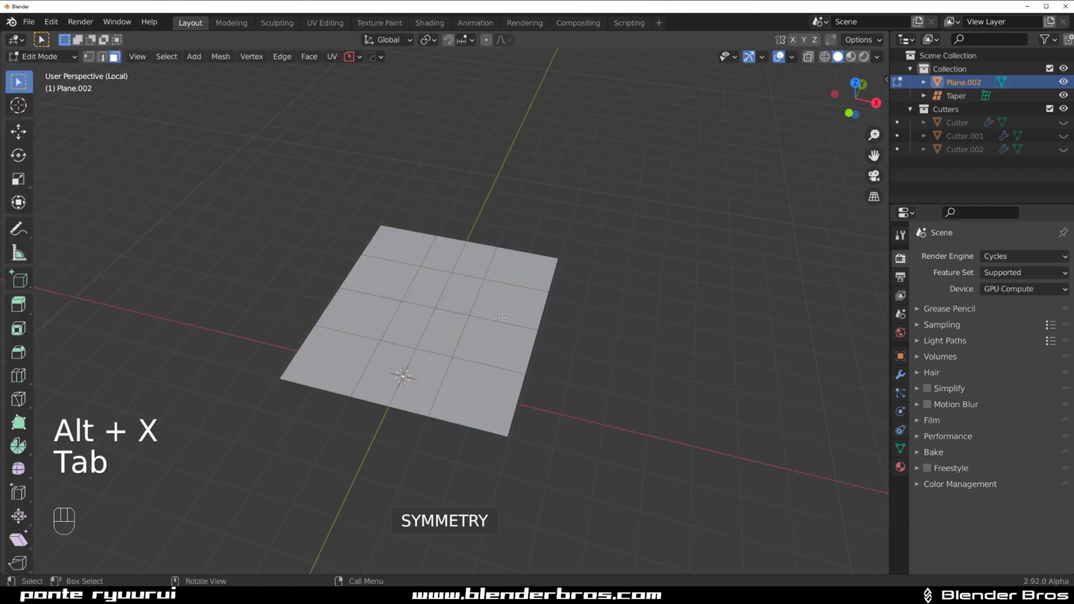
pyautogui.press('Tab')
pyautogui.press('x')
pyautogui.click(453, 283)
pyautogui.moveTo(453, 283); pyautogui.dragTo(546, 341, button='middle')
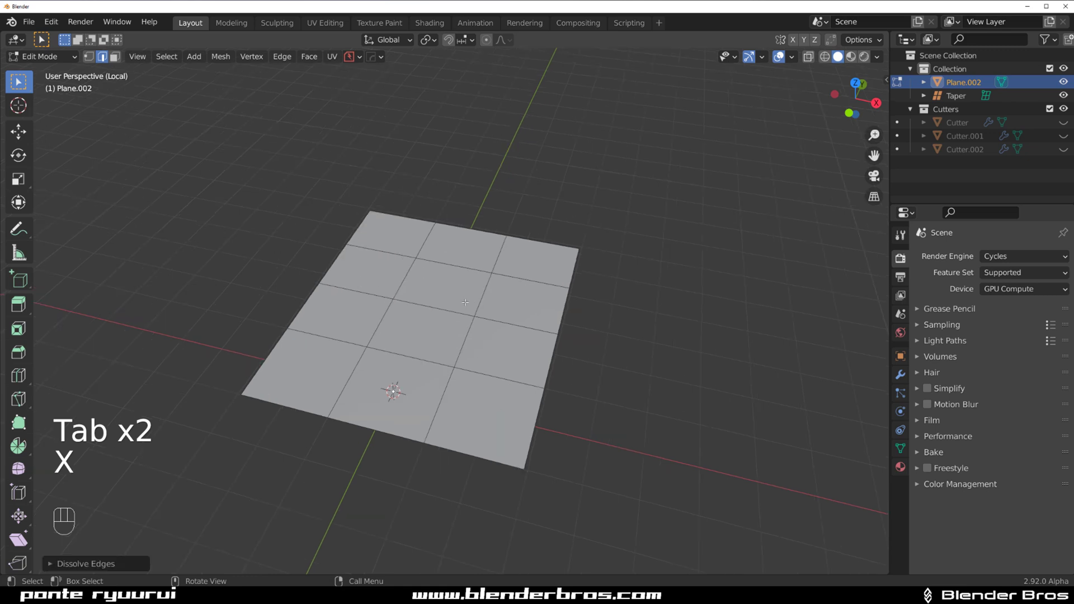
pyautogui.scroll(4, 546, 340)
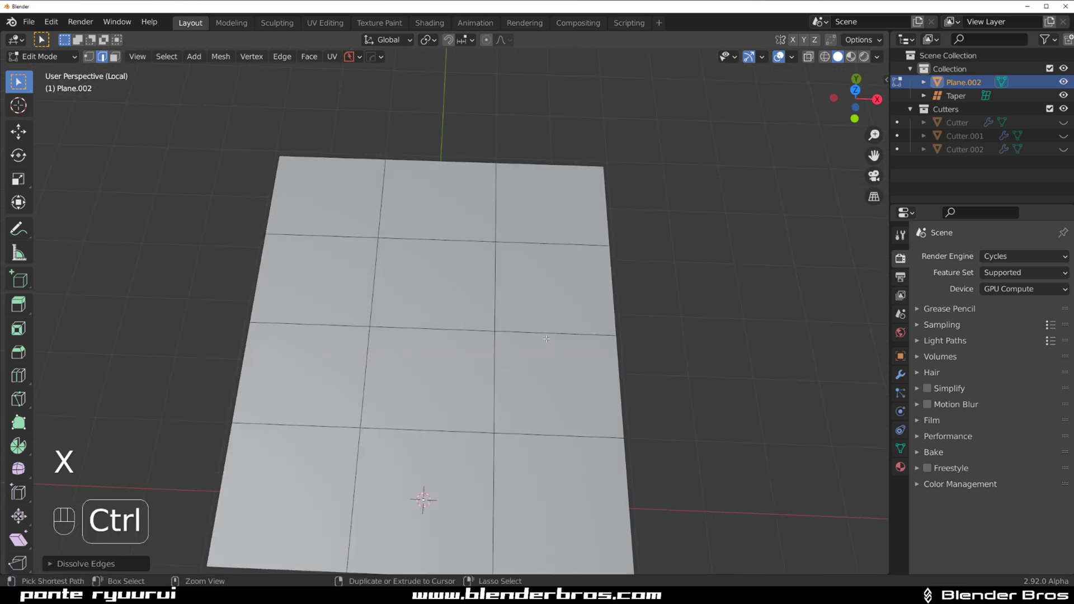
pyautogui.hotkey('ctrl', 'z')
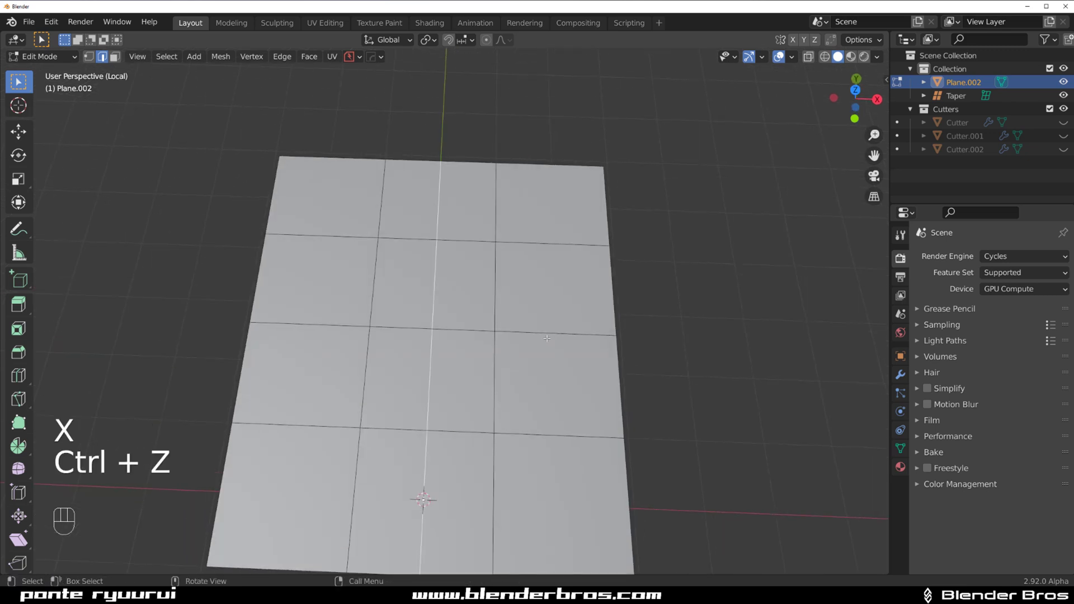
pyautogui.press('x')
pyautogui.click(551, 333)
pyautogui.keyDown('shift'); pyautogui.moveTo(551, 333); pyautogui.dragTo(497, 288, button='middle'); pyautogui.keyUp('shift')
pyautogui.scroll(-2, 501, 280)
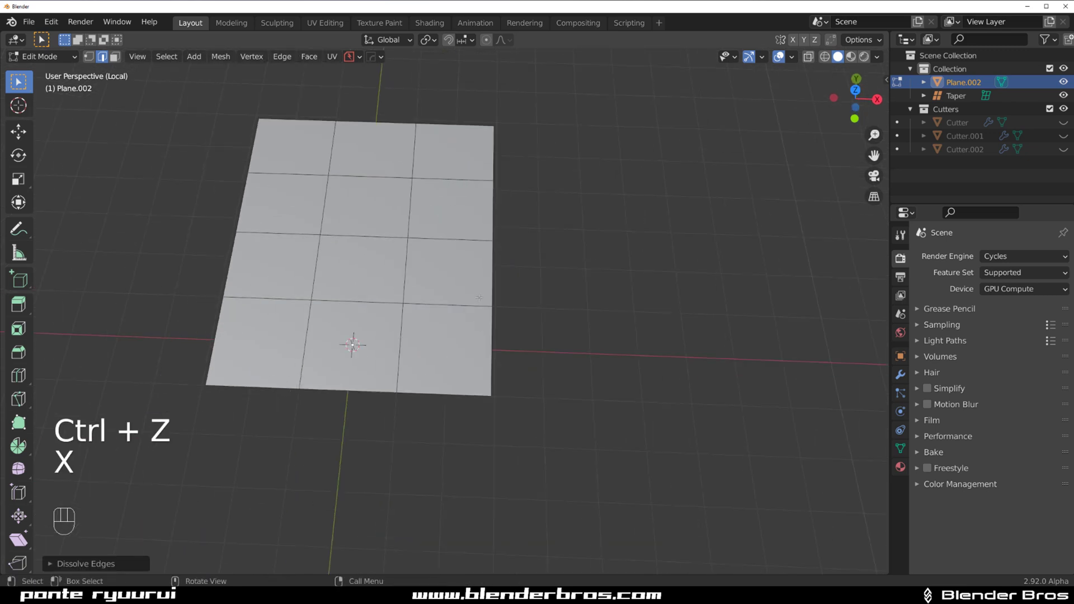
pyautogui.press('Tab')
# Inset the two middle faces of the centre column together by a narrow margin
pyautogui.moveTo(506, 244); pyautogui.dragTo(484, 294, button='middle')
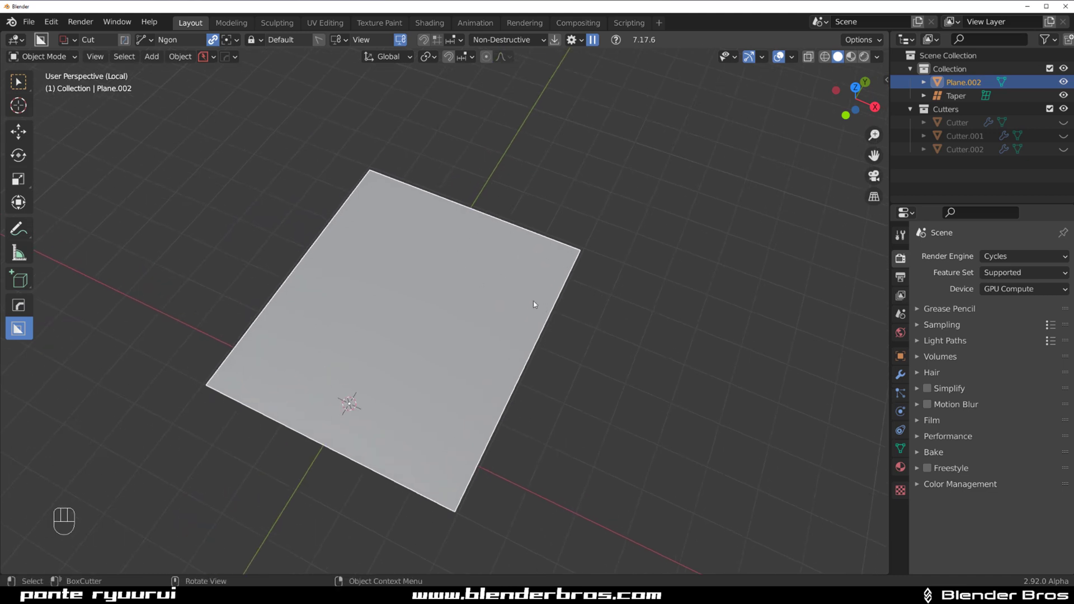
pyautogui.moveTo(502, 317); pyautogui.dragTo(530, 312, button='middle')
pyautogui.press('Tab')
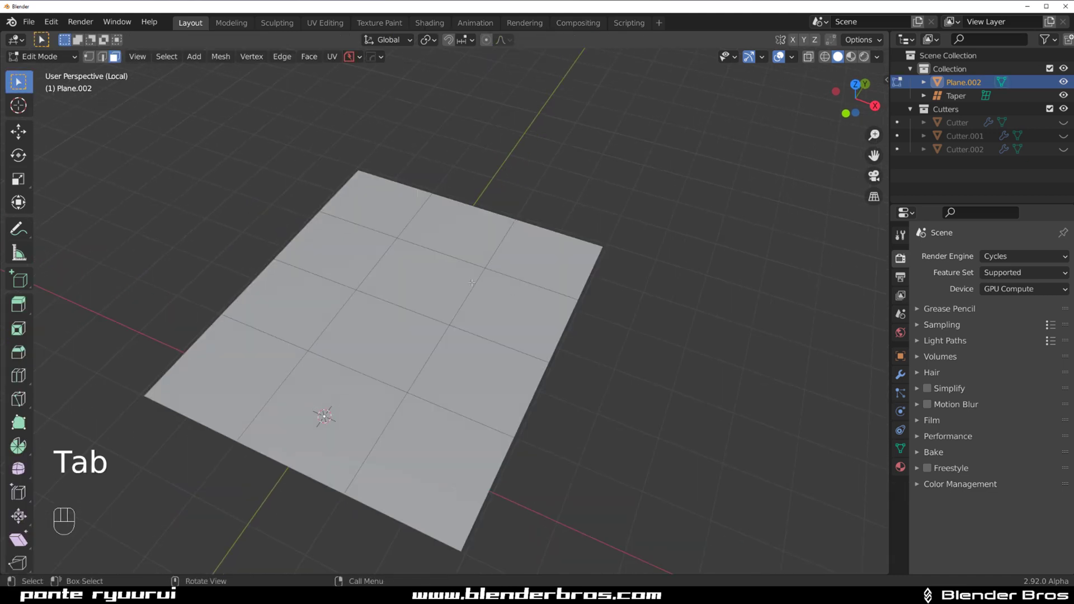
pyautogui.click(428, 286)
pyautogui.keyDown('shift'); pyautogui.click(381, 341); pyautogui.keyUp('shift')
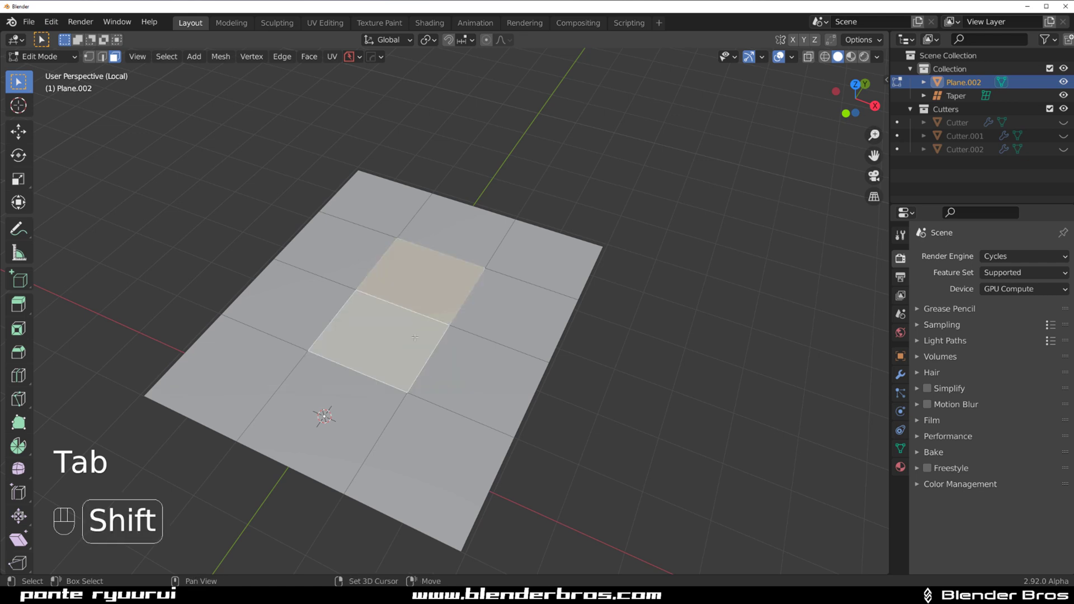
pyautogui.scroll(2, 488, 309)
pyautogui.press('i')
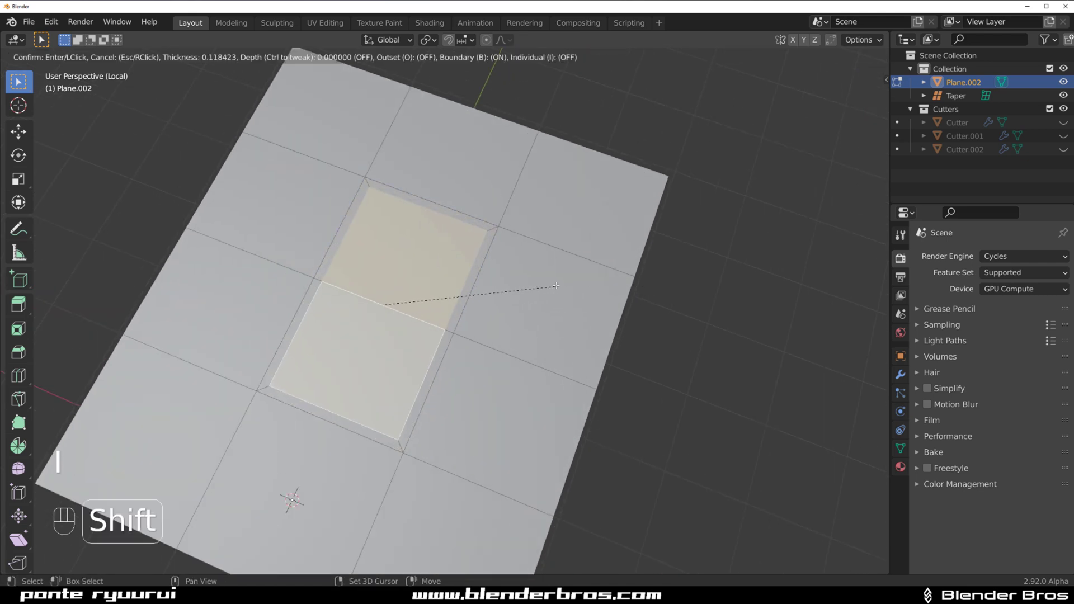
pyautogui.click(501, 297)
# Extrude the two inset faces downward into a recess and slightly inset its floor
pyautogui.moveTo(501, 297); pyautogui.dragTo(486, 224, button='middle')
pyautogui.press('e')
pyautogui.click(495, 263)
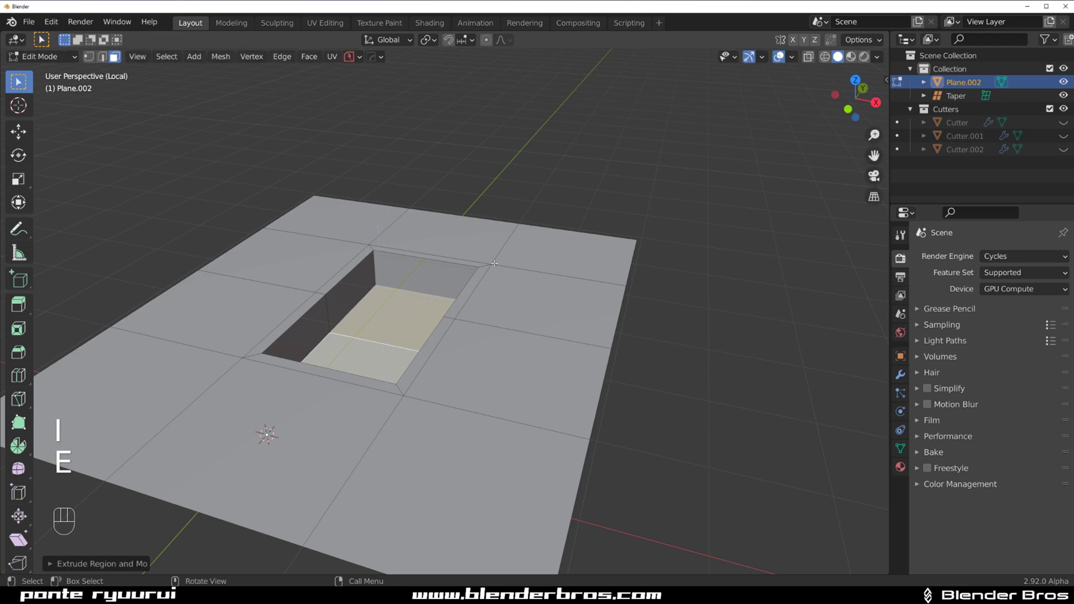
pyautogui.press('i')
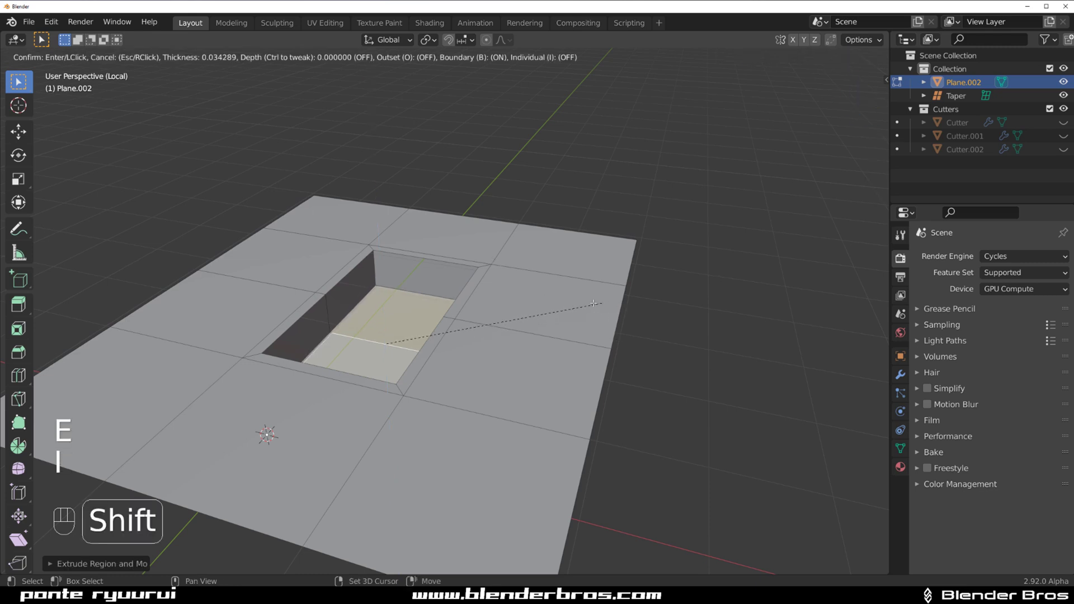
pyautogui.click(549, 312)
# Add a level 4 subdivision to the recessed plane in Object Mode
pyautogui.press('Tab')
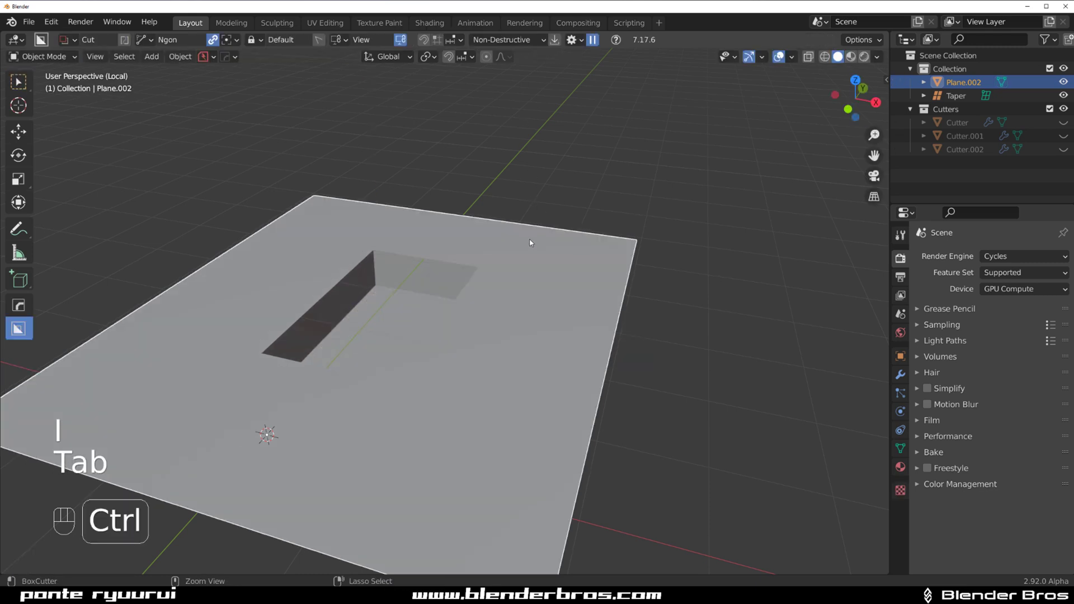
pyautogui.hotkey('ctrl', '4')
pyautogui.moveTo(472, 269); pyautogui.dragTo(483, 328, button='middle')
# Extrude the plate's outer +Y edges outward to lengthen that end with another row of faces
pyautogui.press('Tab')
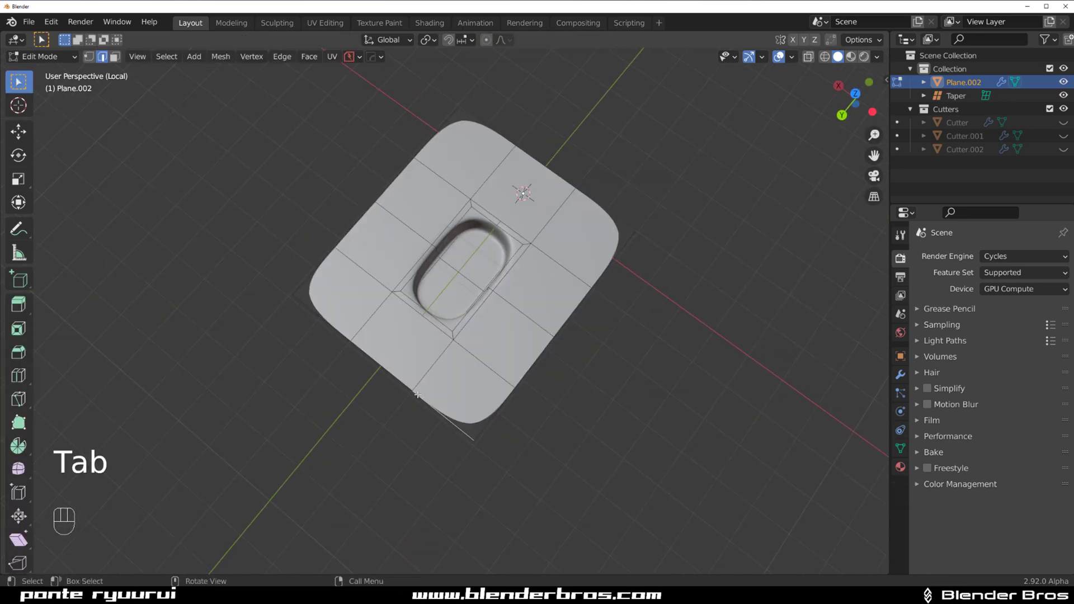
pyautogui.press('e')
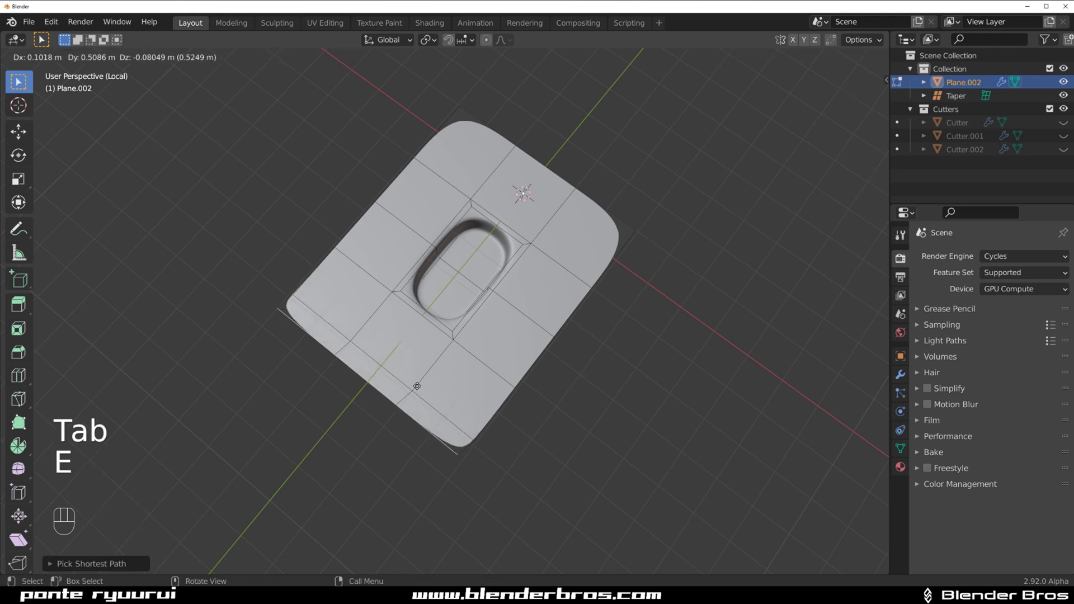
pyautogui.click(396, 444)
pyautogui.press('Tab')
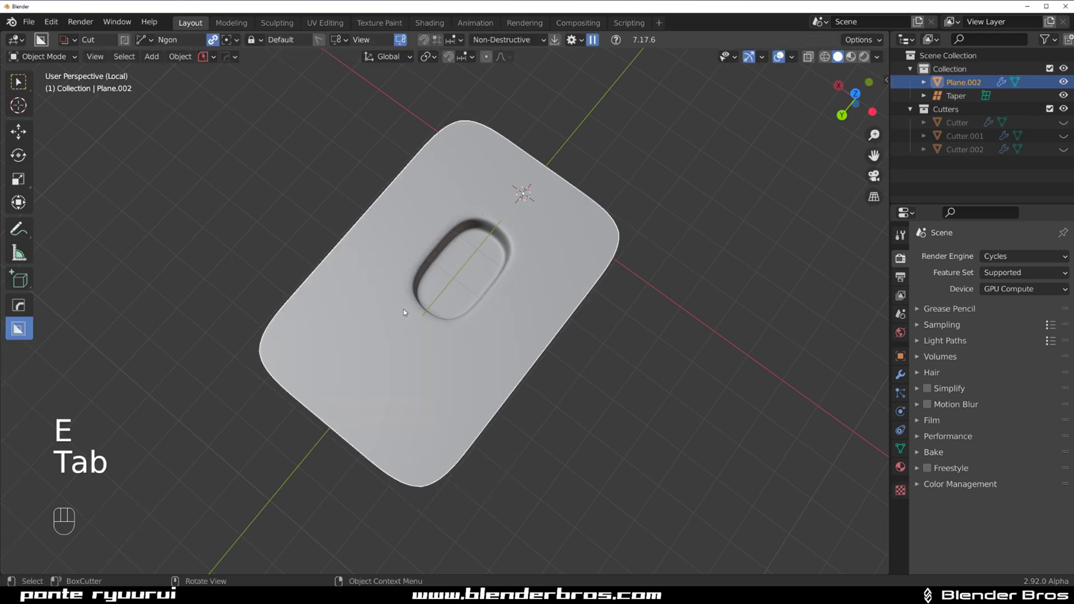
pyautogui.scroll(-2, 404, 309)
pyautogui.moveTo(426, 295); pyautogui.dragTo(442, 254, button='middle')
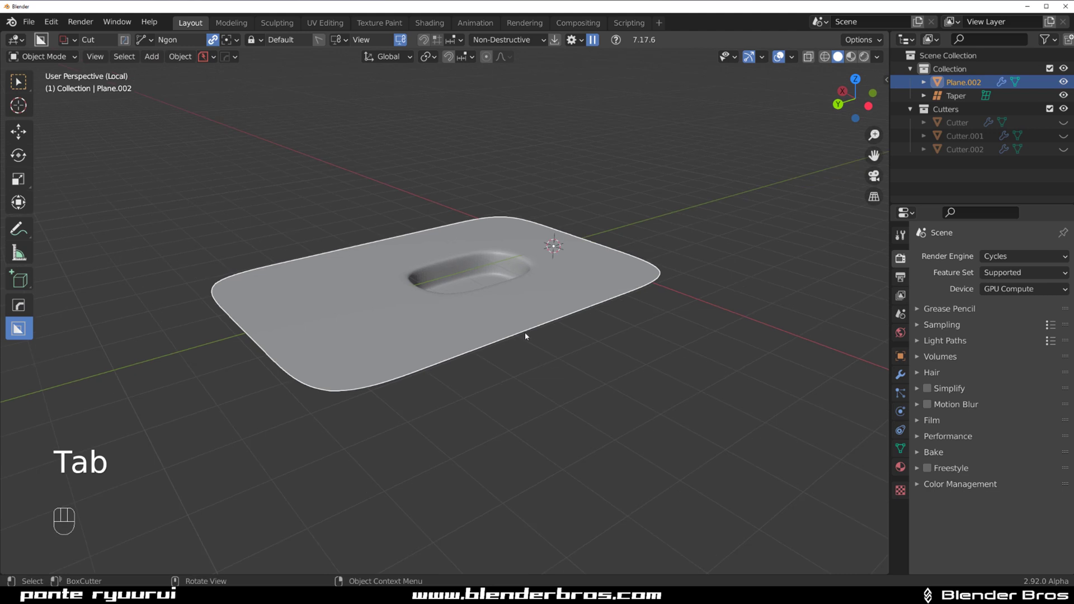
pyautogui.press('q')
pyautogui.moveTo(521, 332)
pyautogui.moveTo(526, 372)
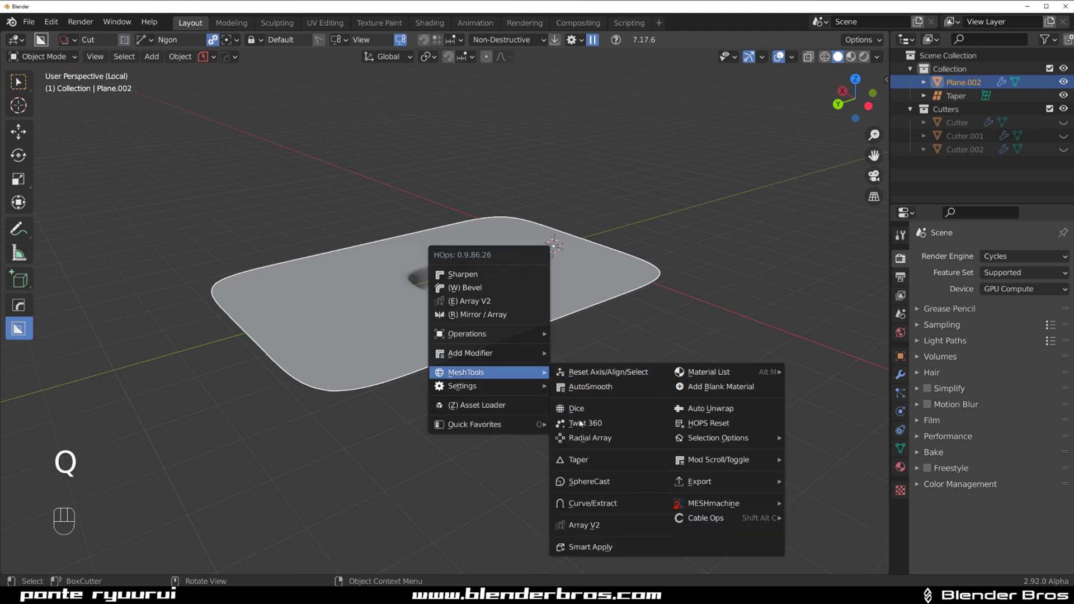
pyautogui.click(608, 460)
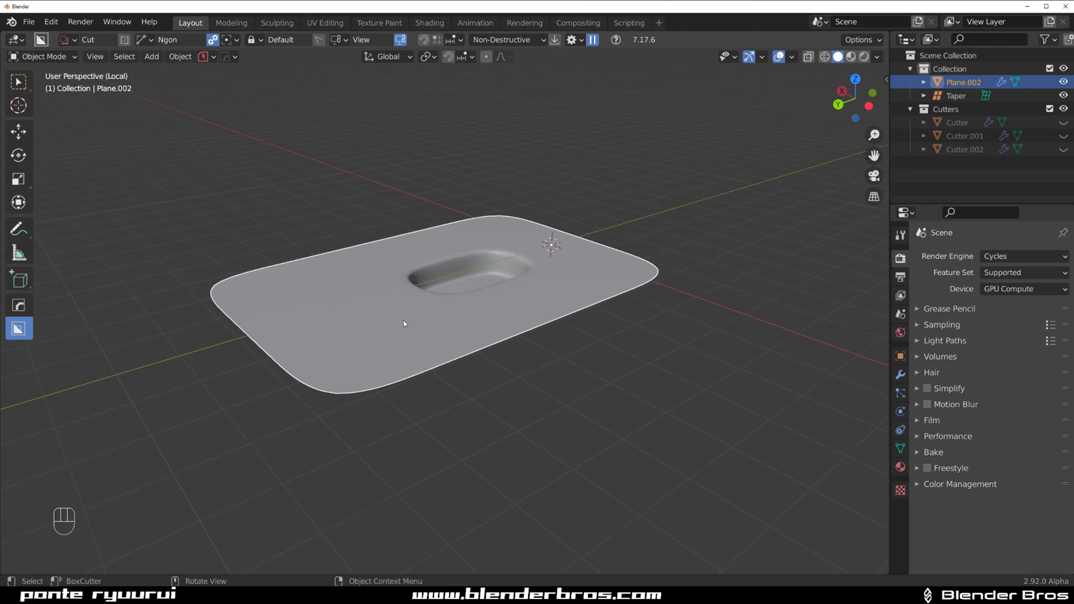
# Set the BoxCutter shape to Box and its alignment to Object
pyautogui.rightClick(451, 360)
pyautogui.press('d')
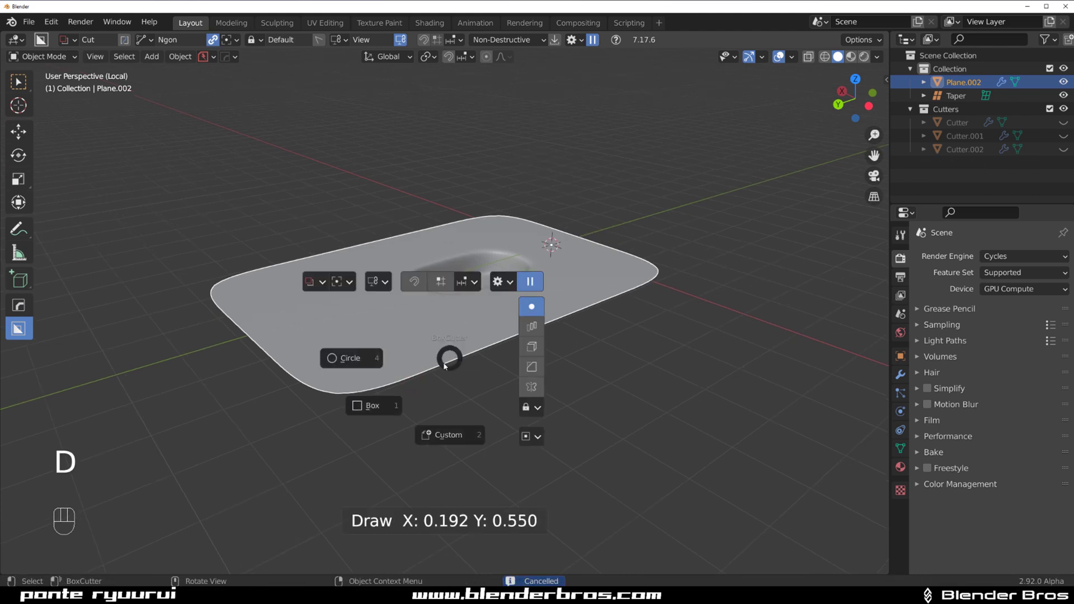
pyautogui.click(386, 404)
pyautogui.moveTo(447, 305); pyautogui.dragTo(486, 403)
pyautogui.hotkey('shift', 'v')
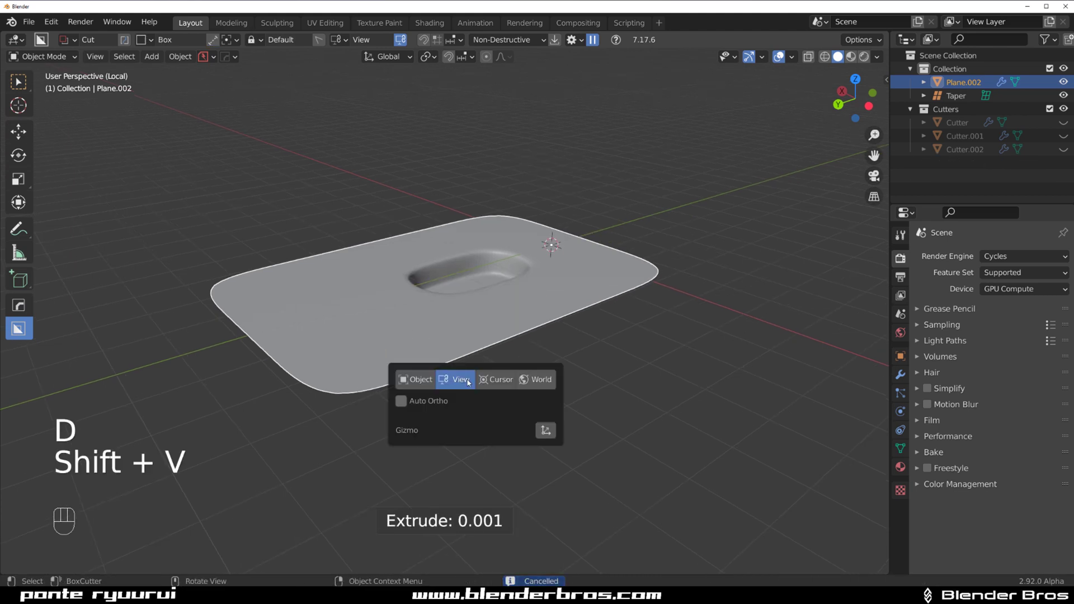
pyautogui.click(403, 386)
# Try a box cutter at the plate's long edge, extruded about 1.55 deep and tapered toward its lower end
pyautogui.moveTo(442, 332)
pyautogui.mouseDown()
pyautogui.moveTo(434, 405)
pyautogui.moveTo(492, 426)
pyautogui.mouseUp()
pyautogui.press('shift')
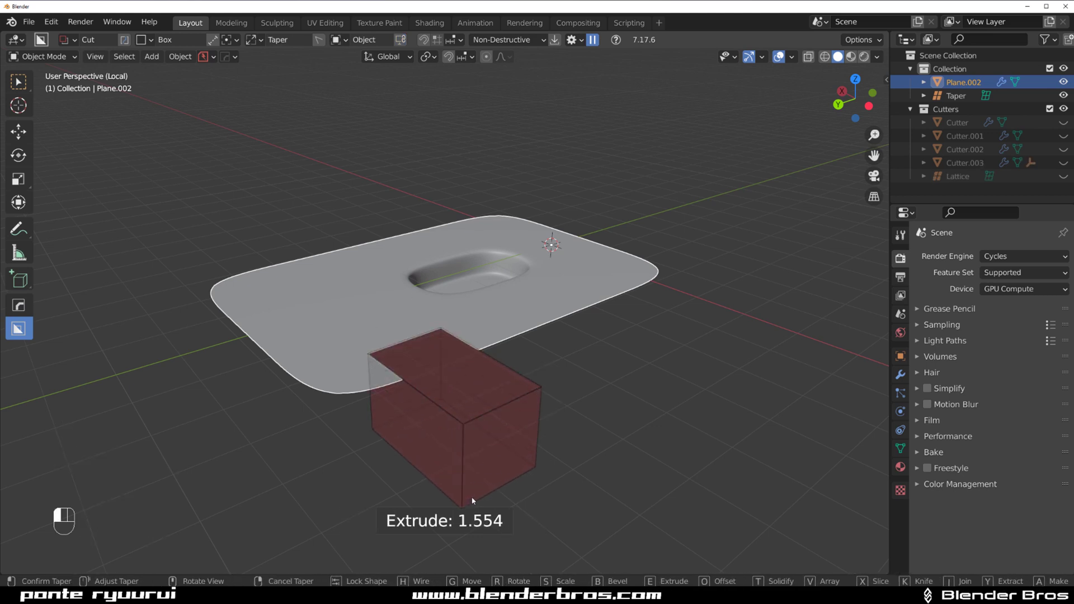
pyautogui.moveTo(323, 412); pyautogui.dragTo(284, 403)
pyautogui.press('Tab')
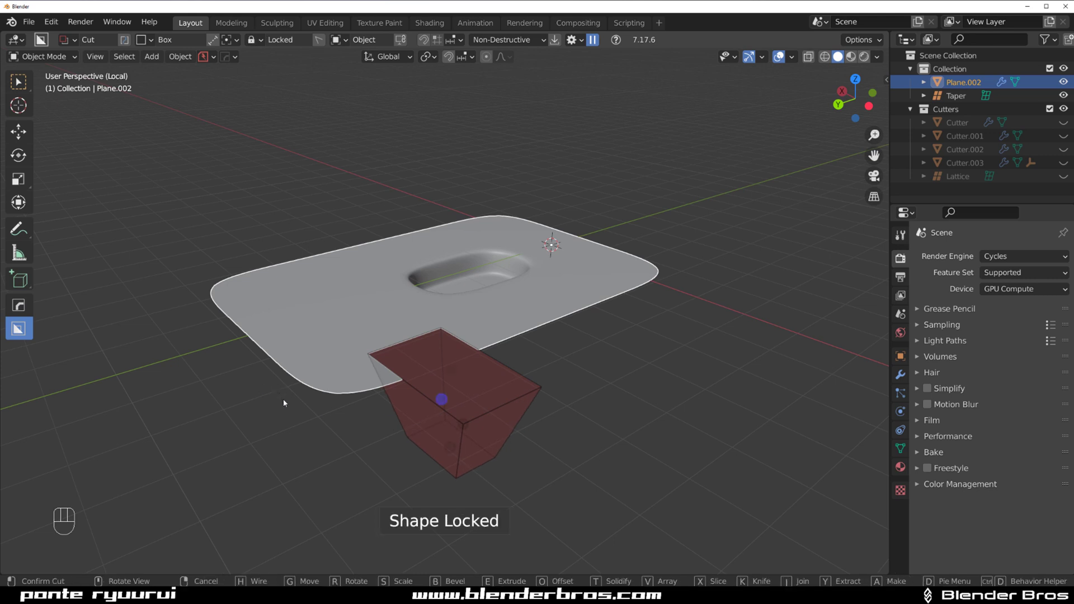
pyautogui.rightClick(585, 344)
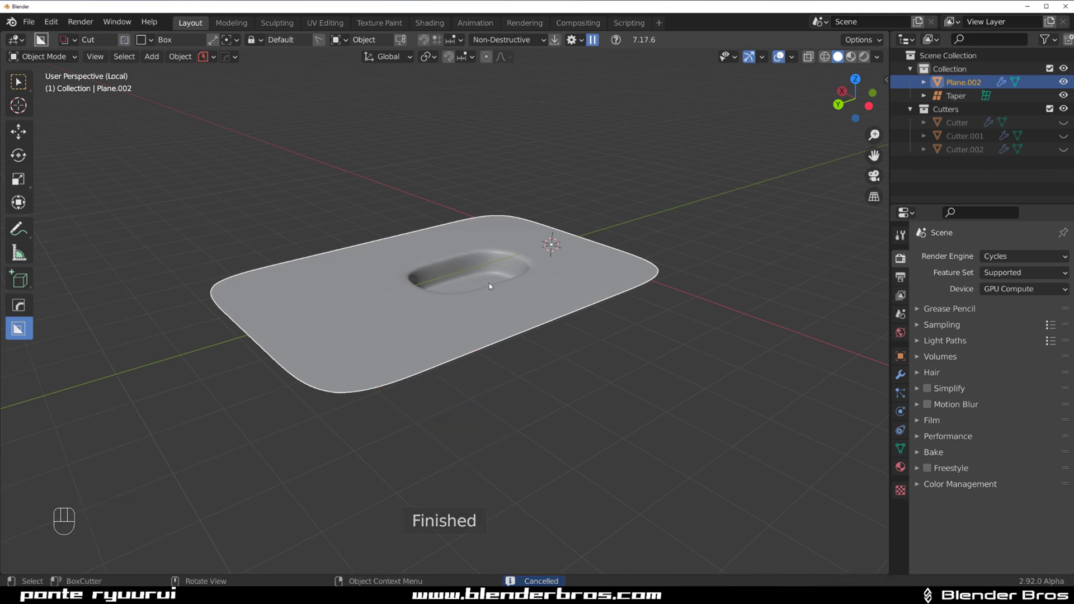
# Apply the HOps Taper tool to the plate with the axis set to +Y, narrowing its far +Y end
pyautogui.moveTo(490, 286); pyautogui.dragTo(489, 320, button='middle')
pyautogui.scroll(3, 489, 300)
pyautogui.press('q')
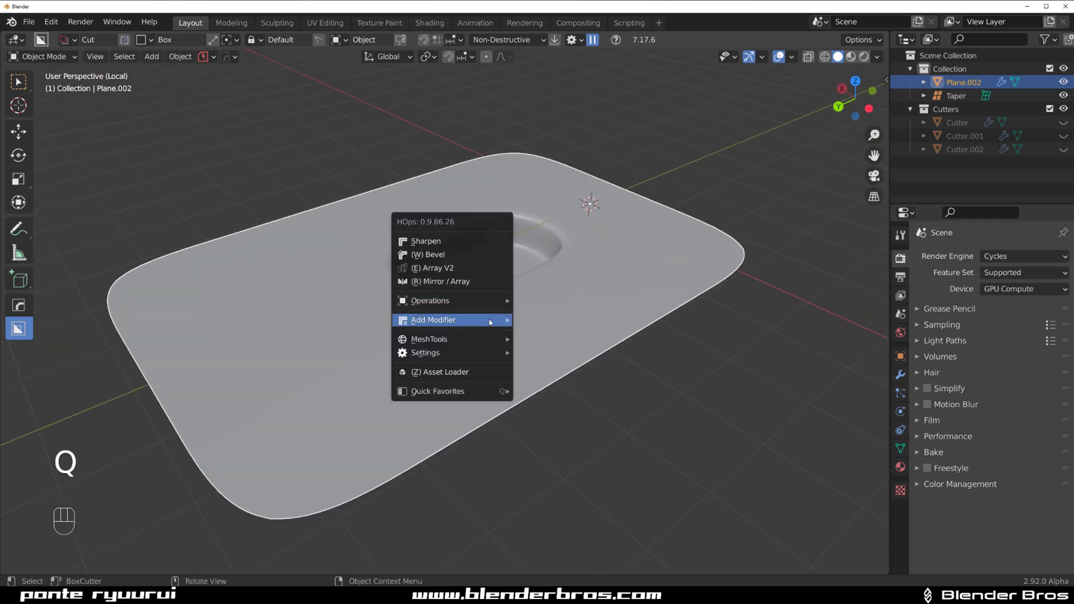
pyautogui.moveTo(485, 340)
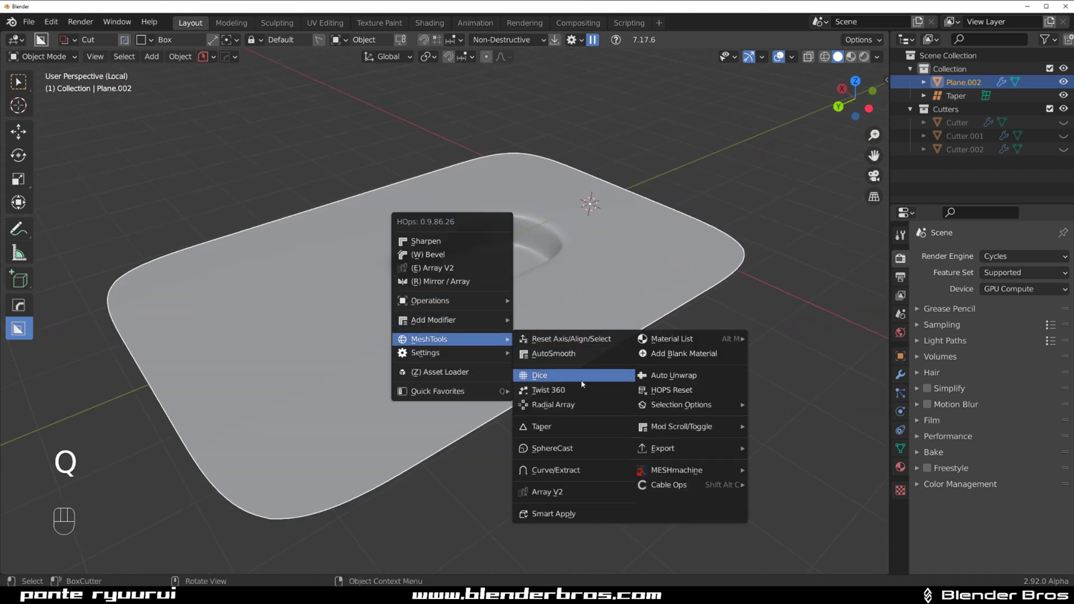
pyautogui.click(587, 428)
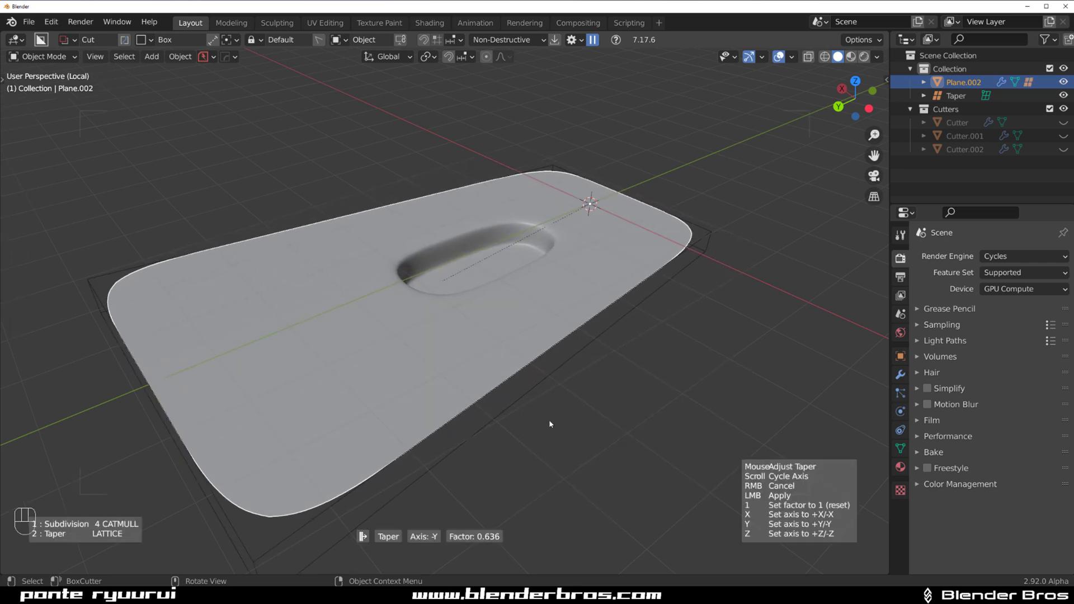
pyautogui.press('x')
pyautogui.press('x')
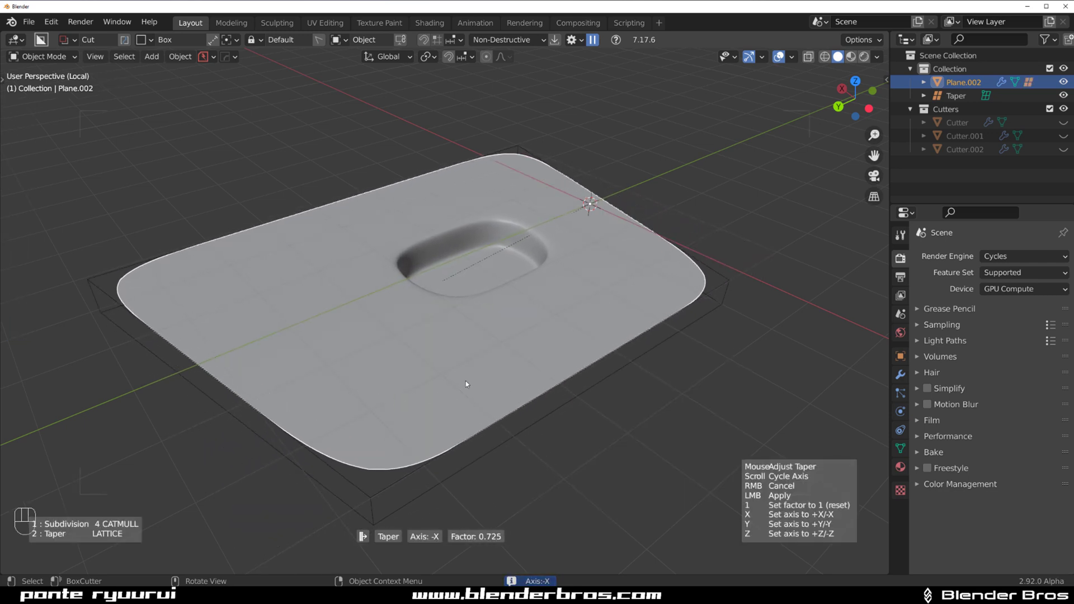
pyautogui.press('y')
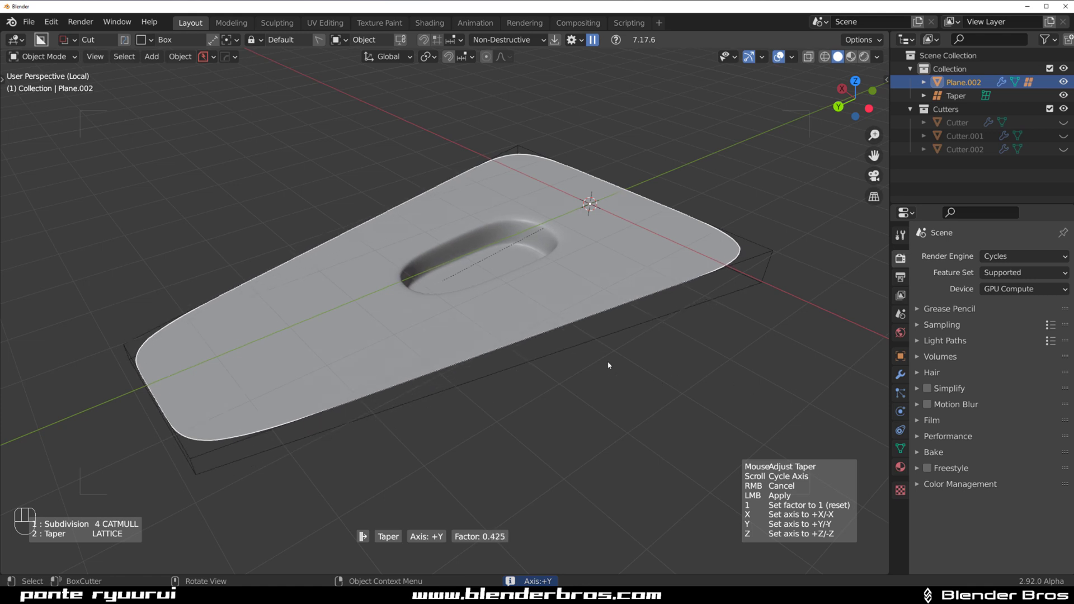
pyautogui.click(684, 365)
# Move the plate's Taper modifier above its Subdivision modifier in the stack
pyautogui.moveTo(684, 364); pyautogui.dragTo(534, 333, button='middle')
pyautogui.moveTo(536, 295); pyautogui.dragTo(448, 355, button='middle')
pyautogui.hotkey('ctrl', '`')
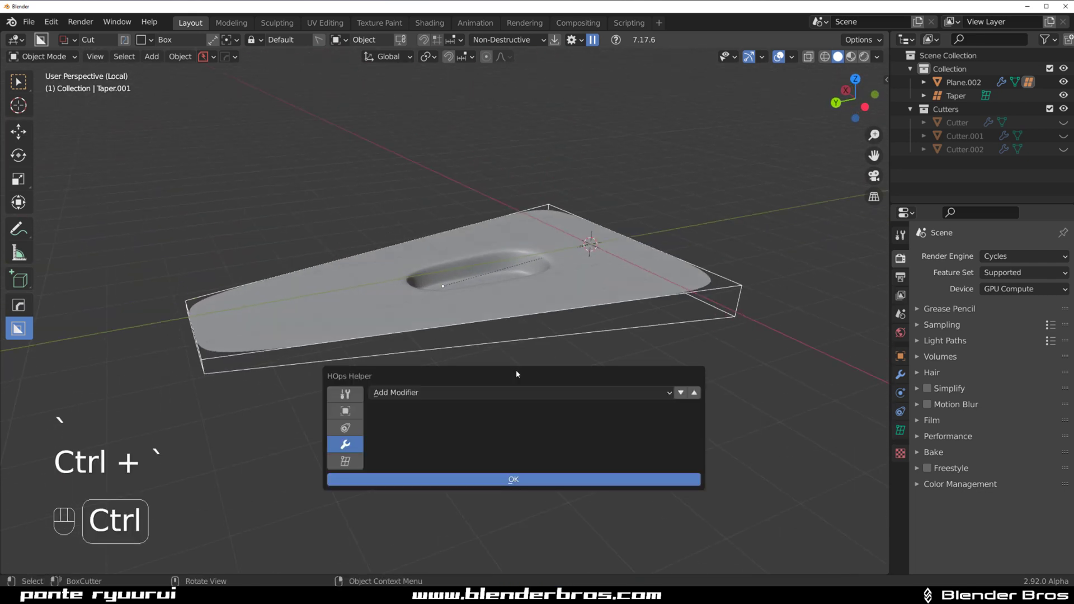
pyautogui.click(542, 294)
pyautogui.hotkey('ctrl', '`')
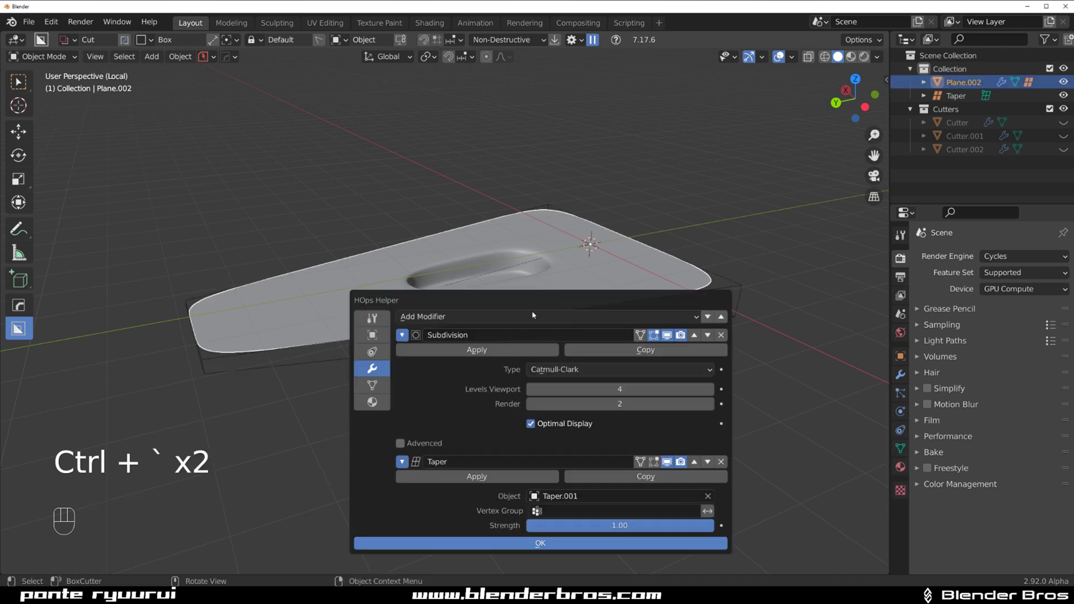
pyautogui.click(694, 461)
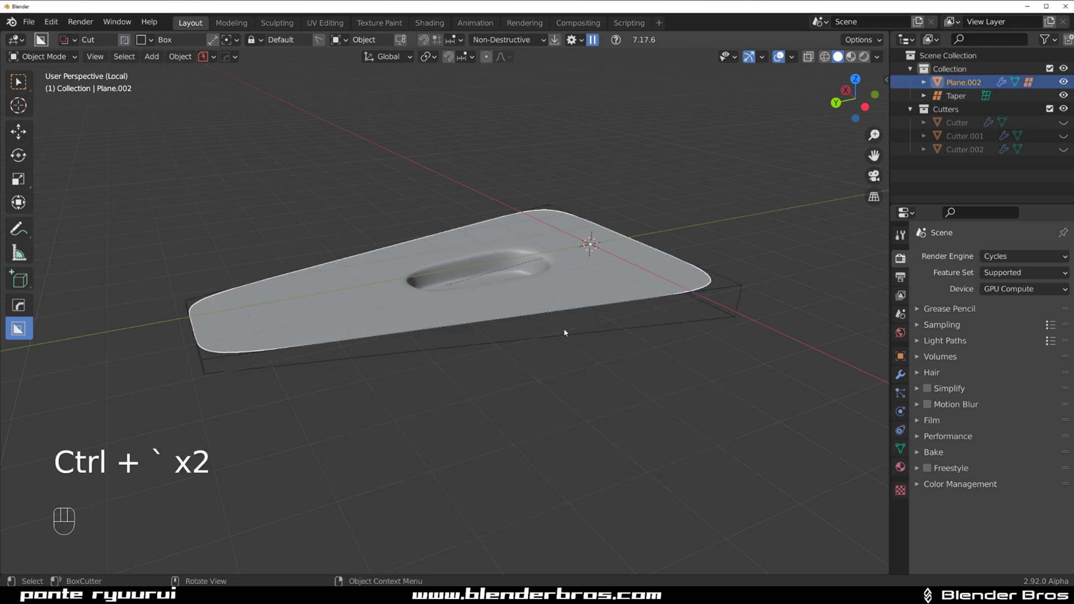
# Check the plate's base mesh in vertex Edit Mode and return to Object Mode
pyautogui.press('Tab')
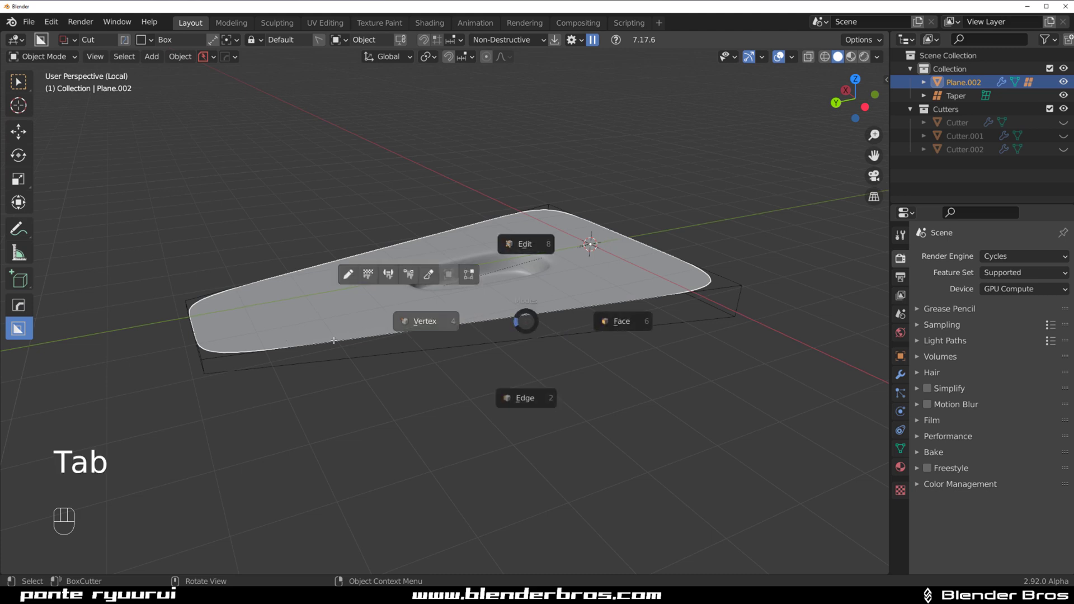
pyautogui.click(334, 340)
pyautogui.press('Tab')
pyautogui.click(595, 176)
# Set the Y resolution of the plate's taper lattice to 7 points with HOps
pyautogui.click(679, 327)
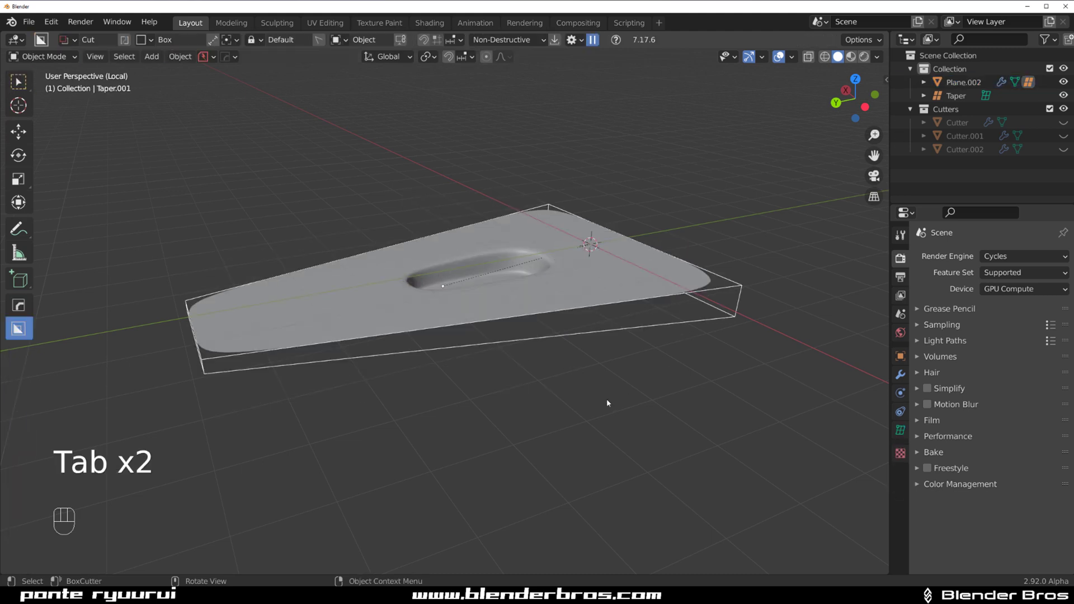
pyautogui.press('`')
pyautogui.press('KP_5')
pyautogui.press('`')
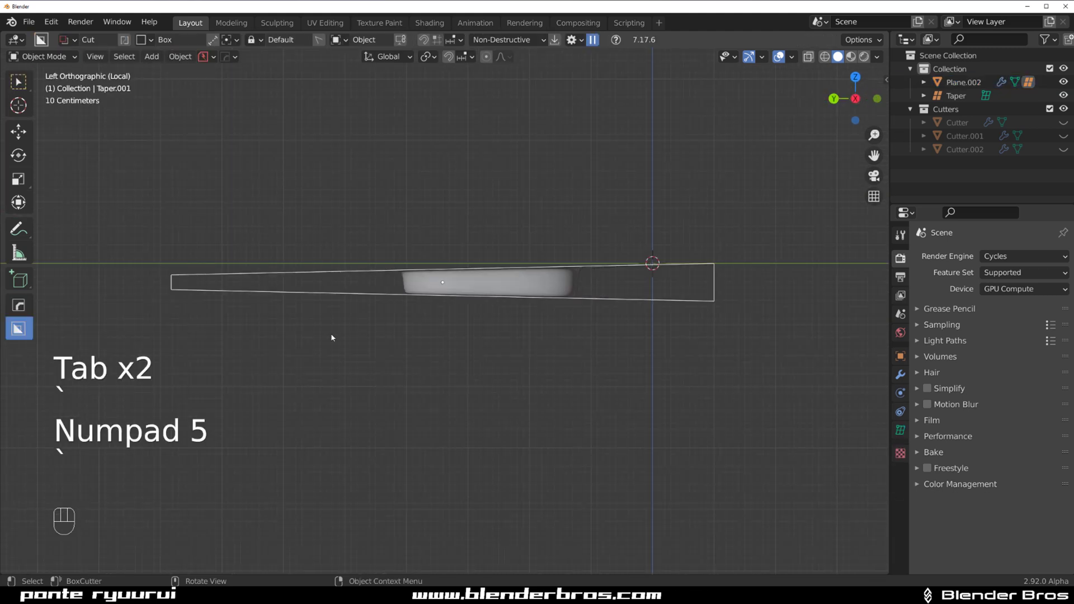
pyautogui.keyDown('shift'); pyautogui.moveTo(433, 312); pyautogui.dragTo(559, 369, button='middle'); pyautogui.keyUp('shift')
pyautogui.press('Tab')
pyautogui.press('Tab')
pyautogui.press('q')
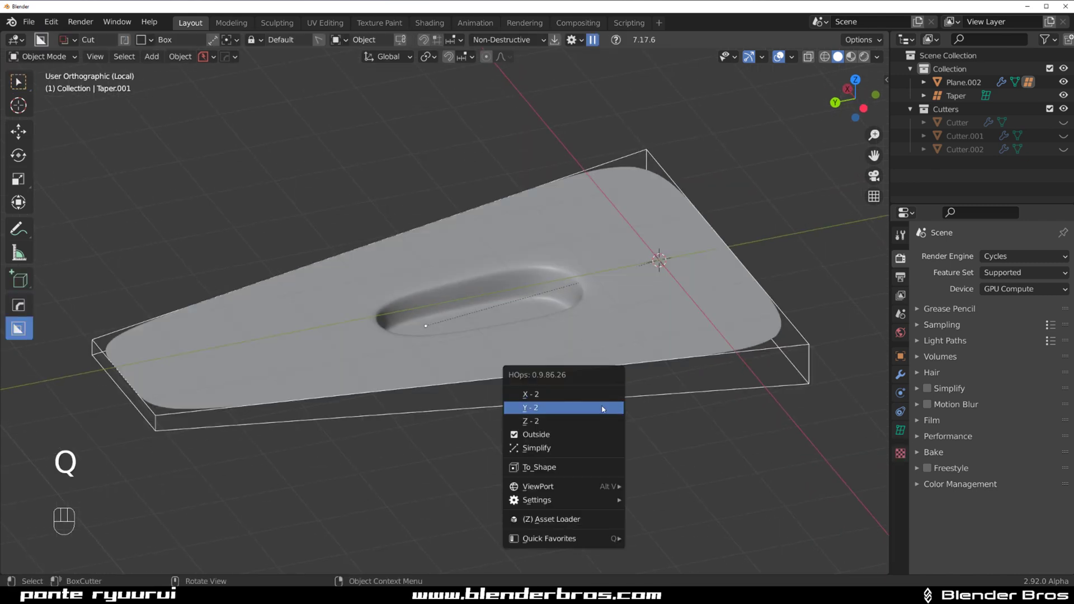
pyautogui.click(601, 401)
pyautogui.scroll(3, 638, 319)
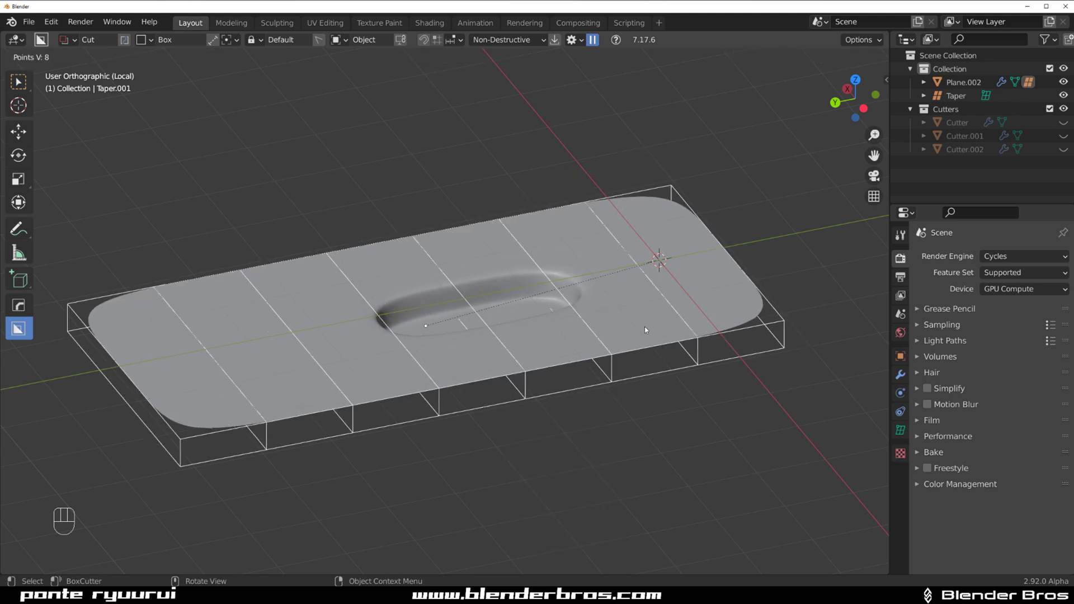
pyautogui.click(640, 328)
# Apply a second HOps Taper to the plate along the +Y axis with a factor of about 0.4
pyautogui.scroll(-2, 579, 220)
pyautogui.press('Tab')
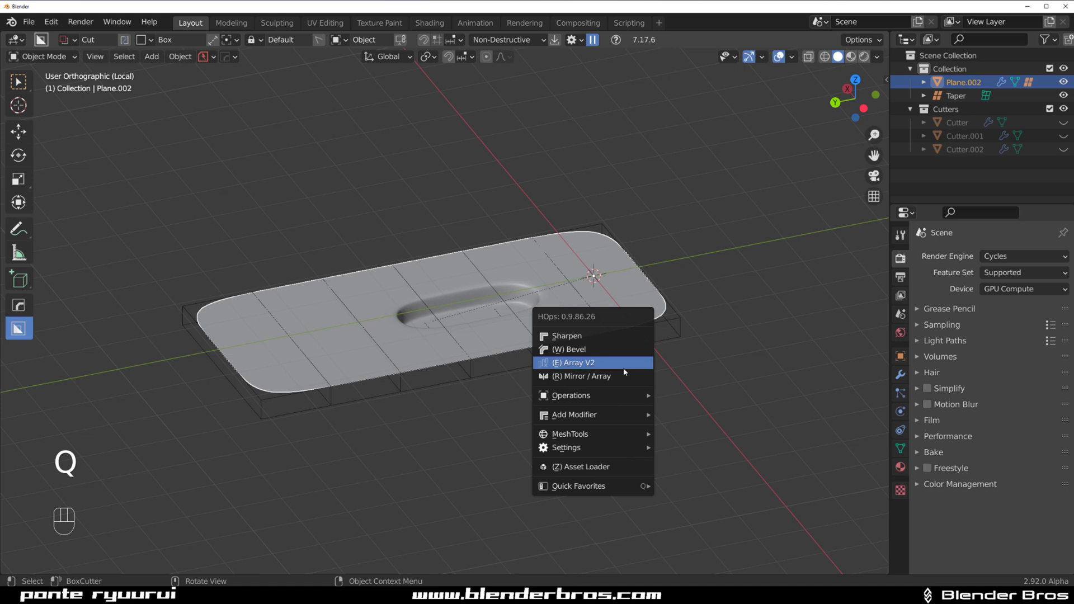
pyautogui.moveTo(621, 415)
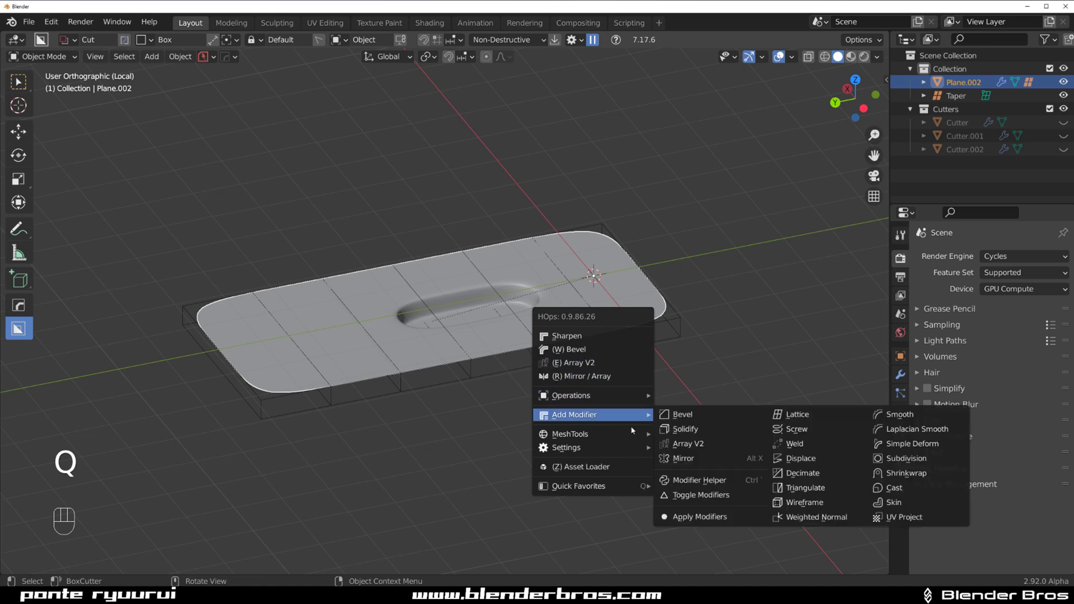
pyautogui.click(664, 348)
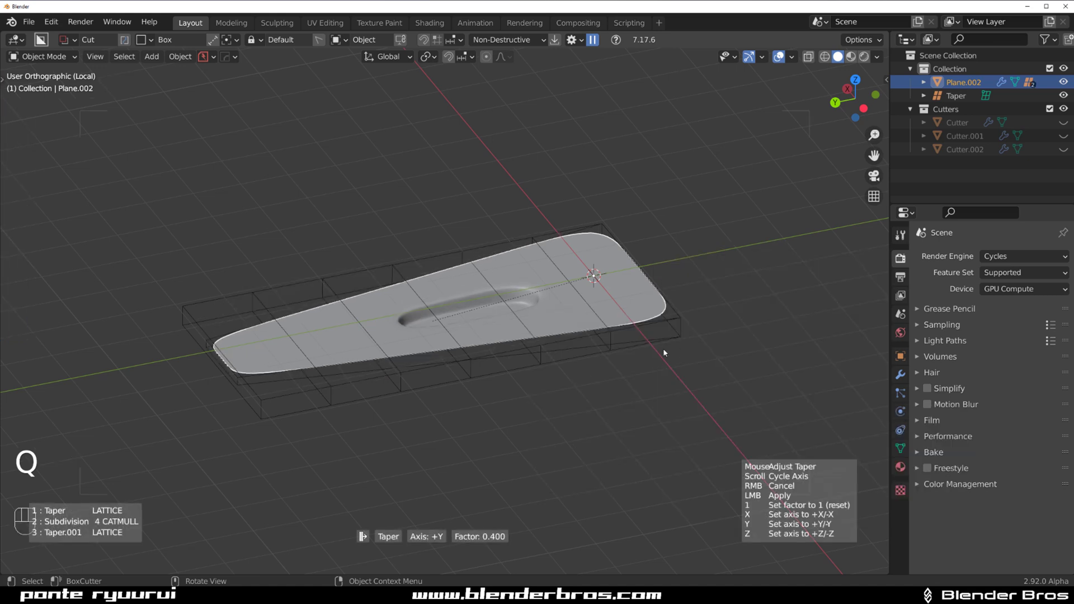
pyautogui.click(599, 360)
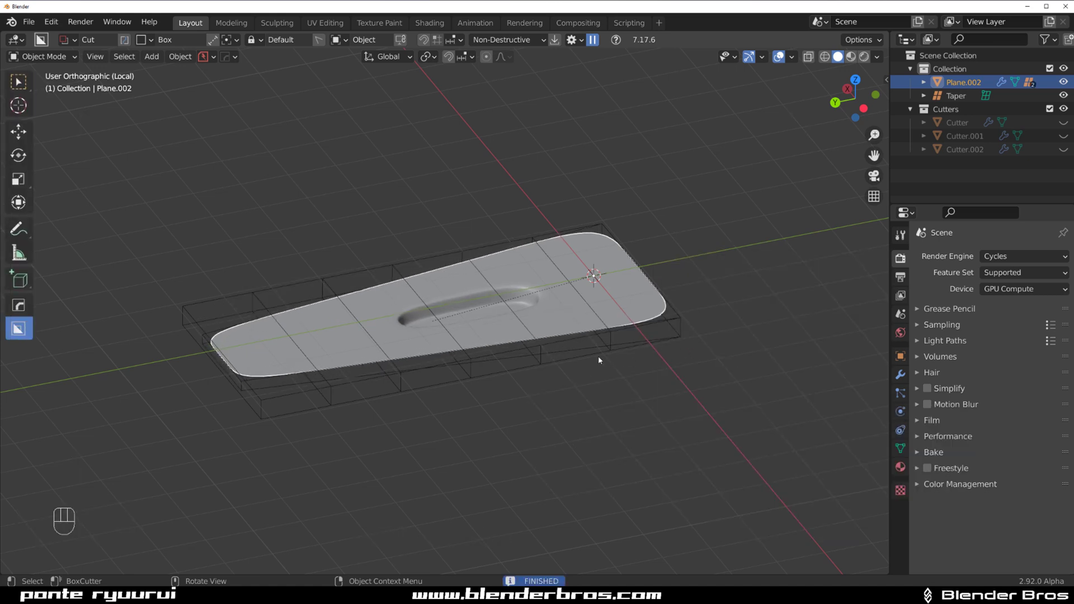
# Raise the middle row of points of the 7-row lattice about 1.16 m along Z to bend the plate
pyautogui.press('Tab')
pyautogui.press('Tab')
pyautogui.click(546, 359)
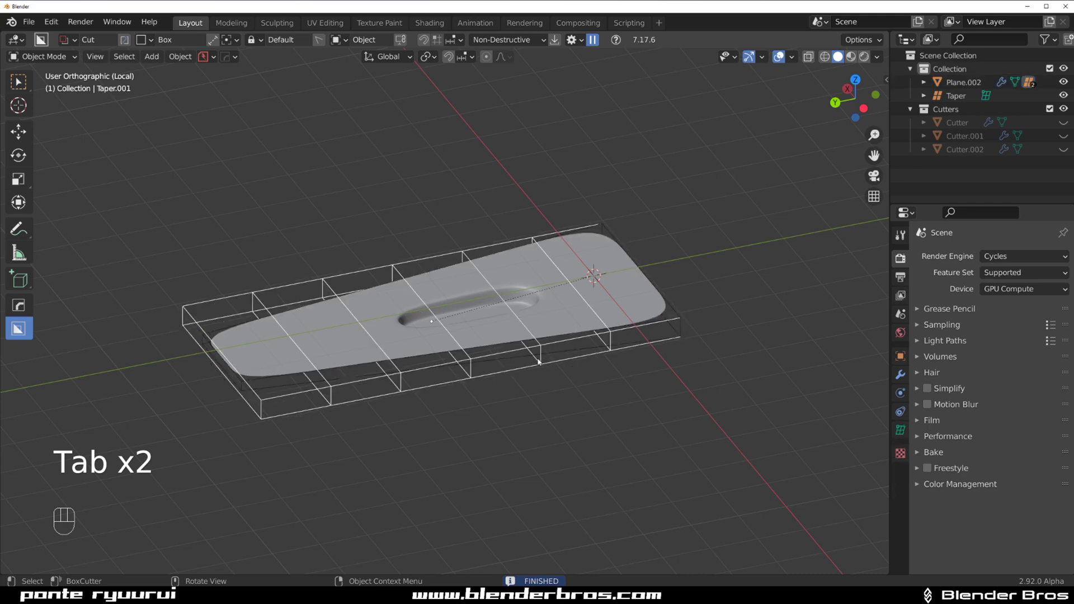
pyautogui.press('`')
pyautogui.press('`')
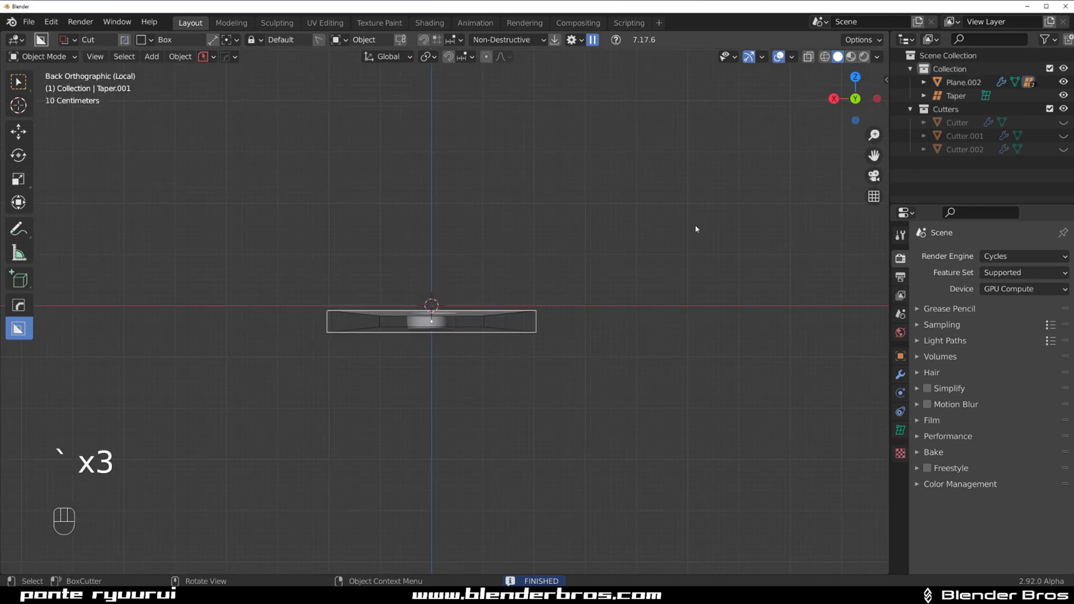
pyautogui.moveTo(695, 229); pyautogui.dragTo(254, 198, button='middle')
pyautogui.press('`')
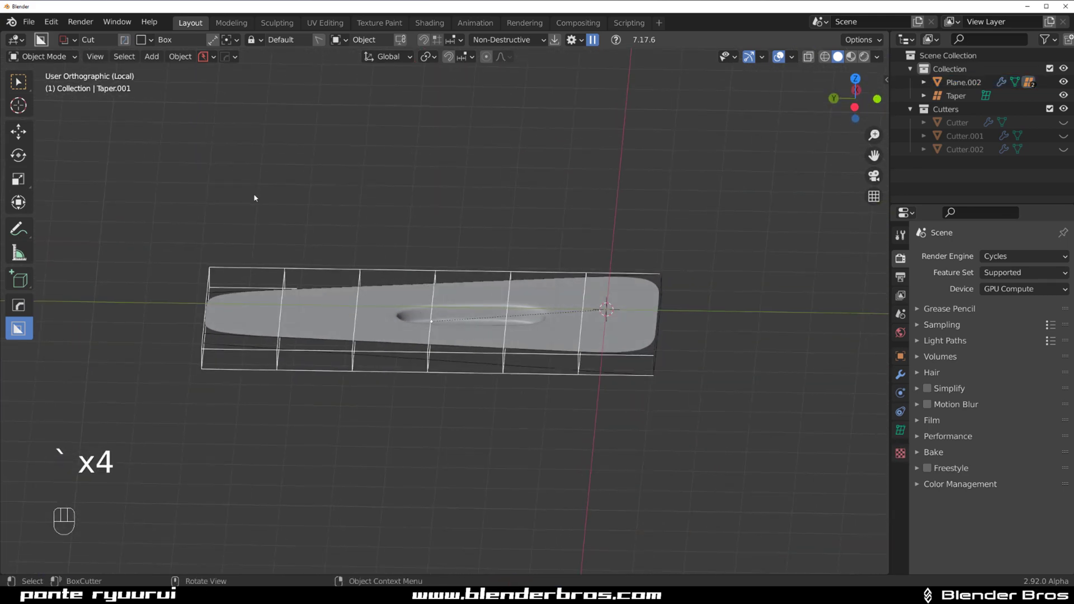
pyautogui.press('`')
pyautogui.press('Tab')
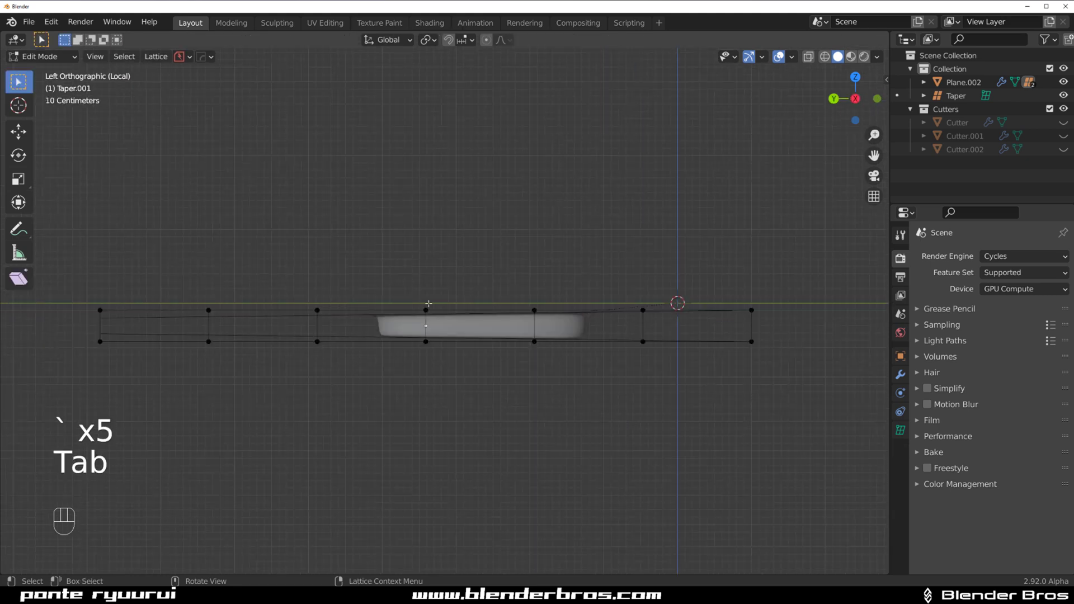
pyautogui.press('b')
pyautogui.moveTo(392, 258); pyautogui.dragTo(501, 396)
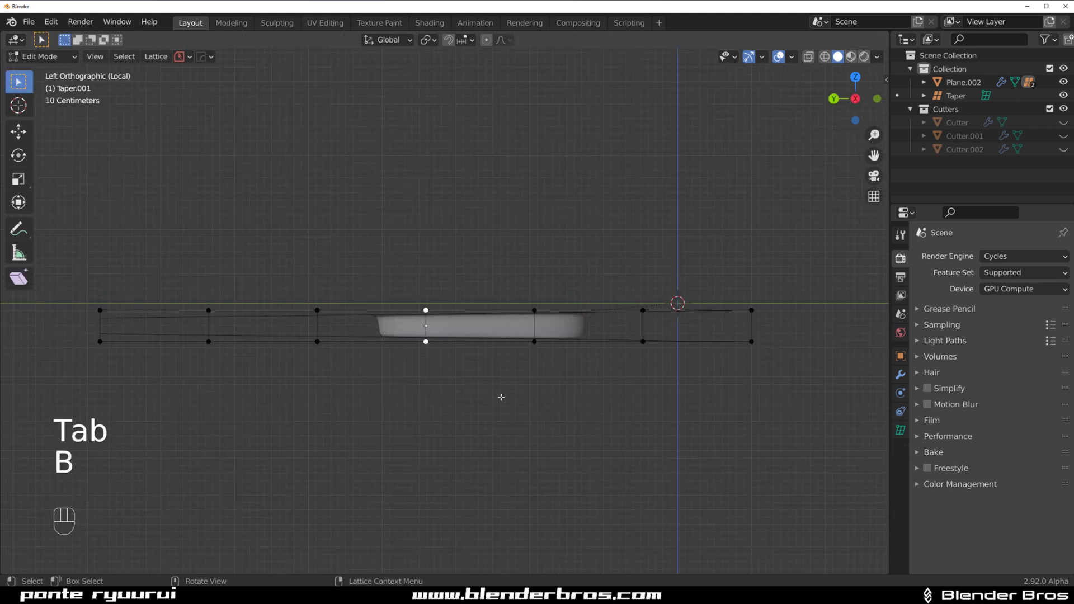
pyautogui.press('g')
pyautogui.middleClick(486, 361)
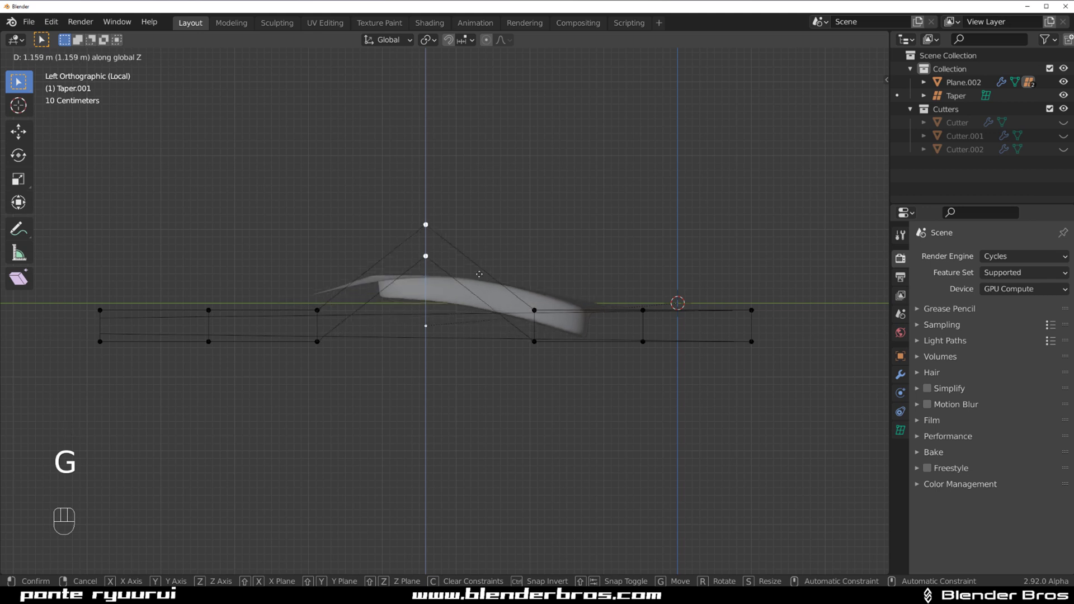
pyautogui.click(479, 273)
# Increase the bent lattice's Y resolution to 16 points with HOps
pyautogui.moveTo(480, 273); pyautogui.dragTo(414, 357, button='middle')
pyautogui.press('Tab')
pyautogui.press('Tab')
pyautogui.press('Tab')
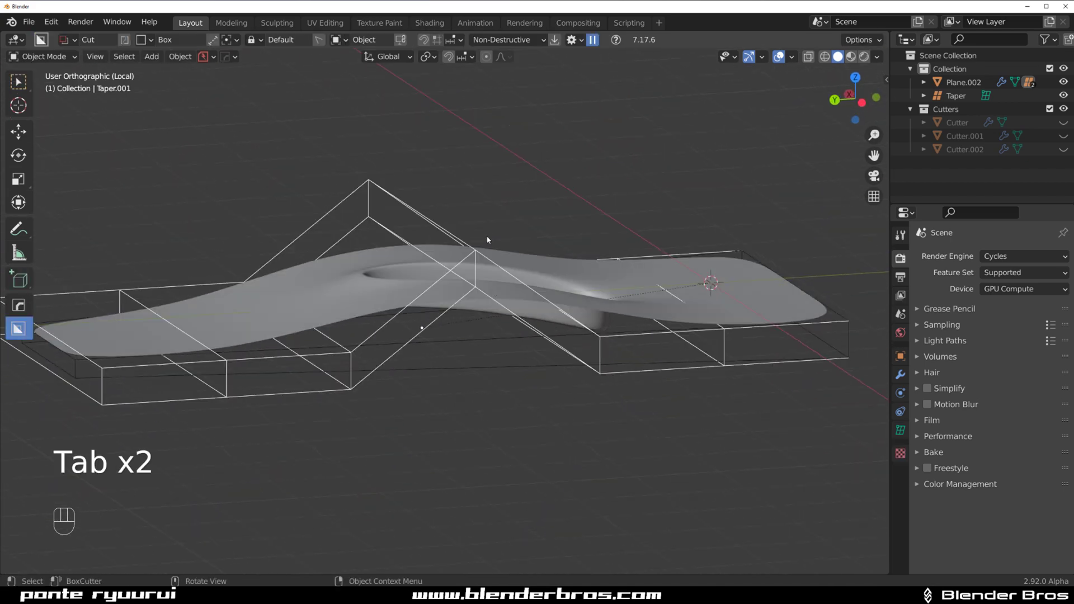
pyautogui.press('q')
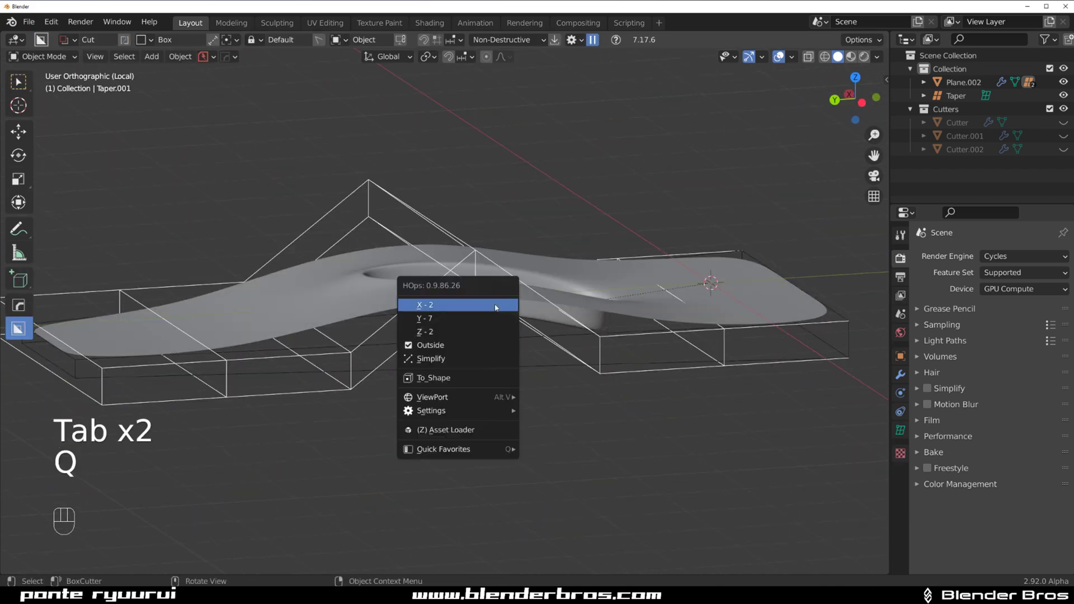
pyautogui.click(469, 319)
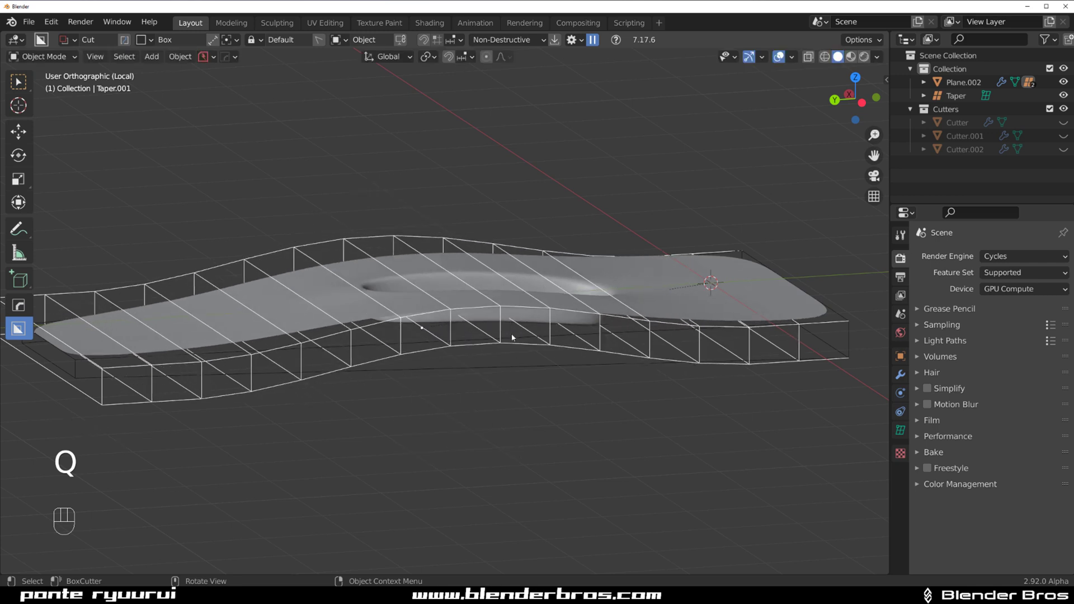
# Raise the lattice's two central columns of points further along Z using smooth proportional editing
pyautogui.press('Tab')
pyautogui.press('`')
pyautogui.click(629, 351)
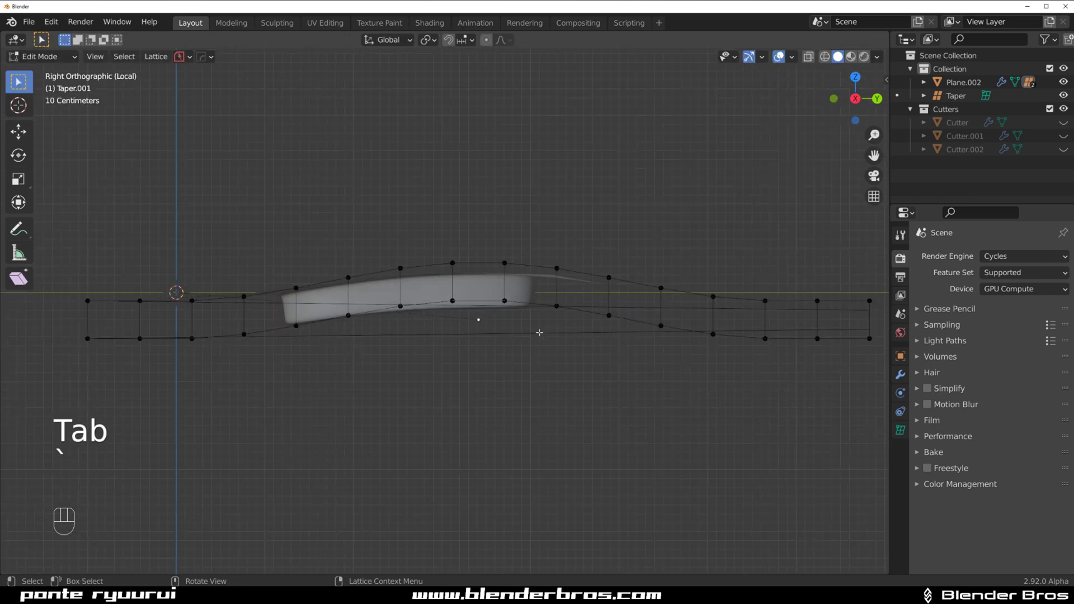
pyautogui.press('b')
pyautogui.moveTo(489, 212); pyautogui.dragTo(495, 375)
pyautogui.press('b')
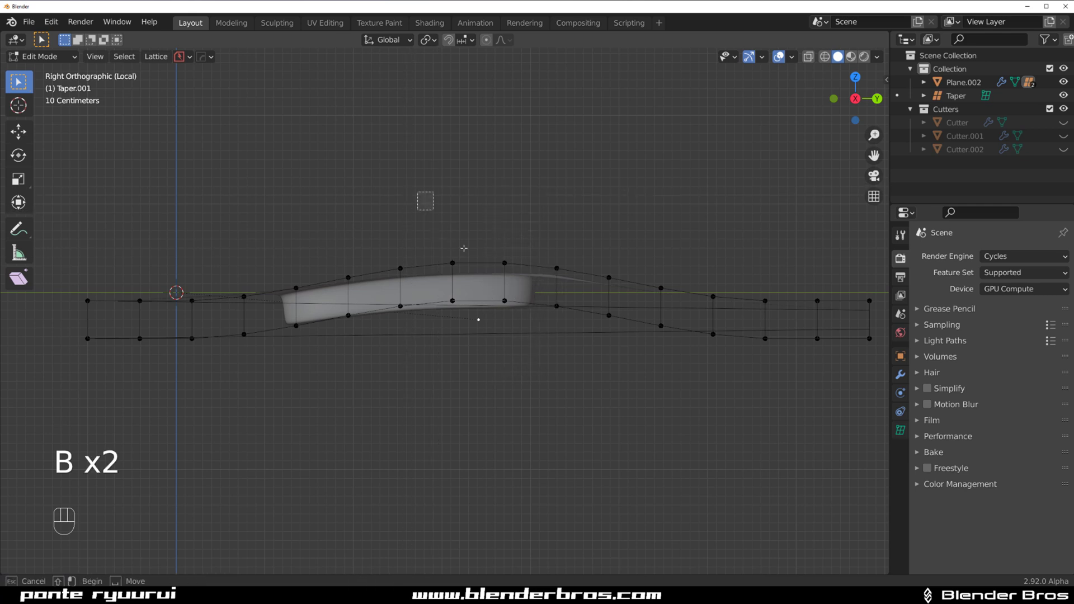
pyautogui.moveTo(421, 195); pyautogui.dragTo(535, 370)
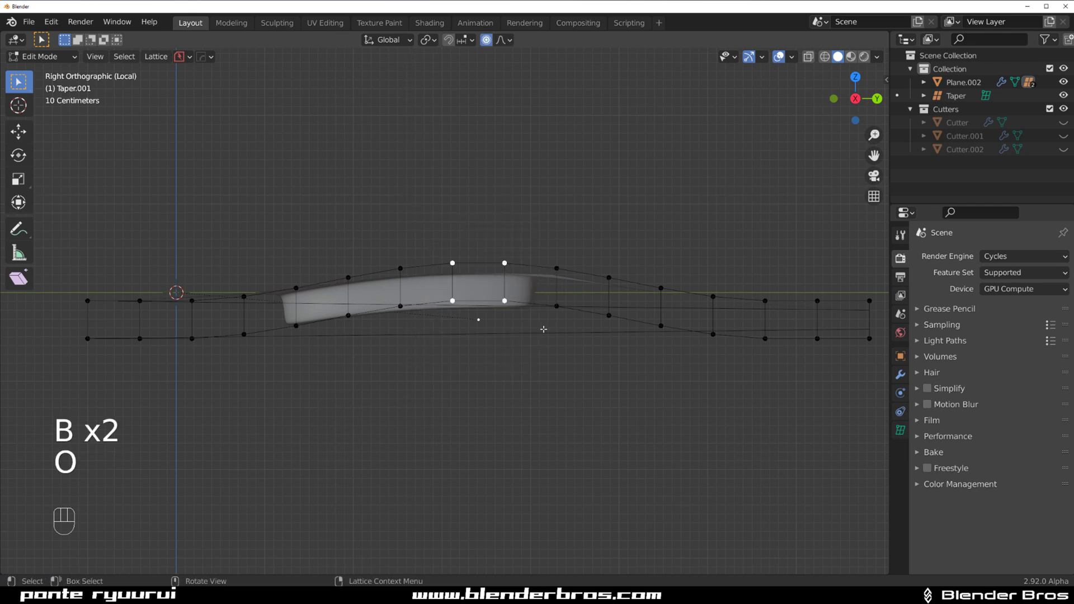
pyautogui.press('g')
pyautogui.press('z')
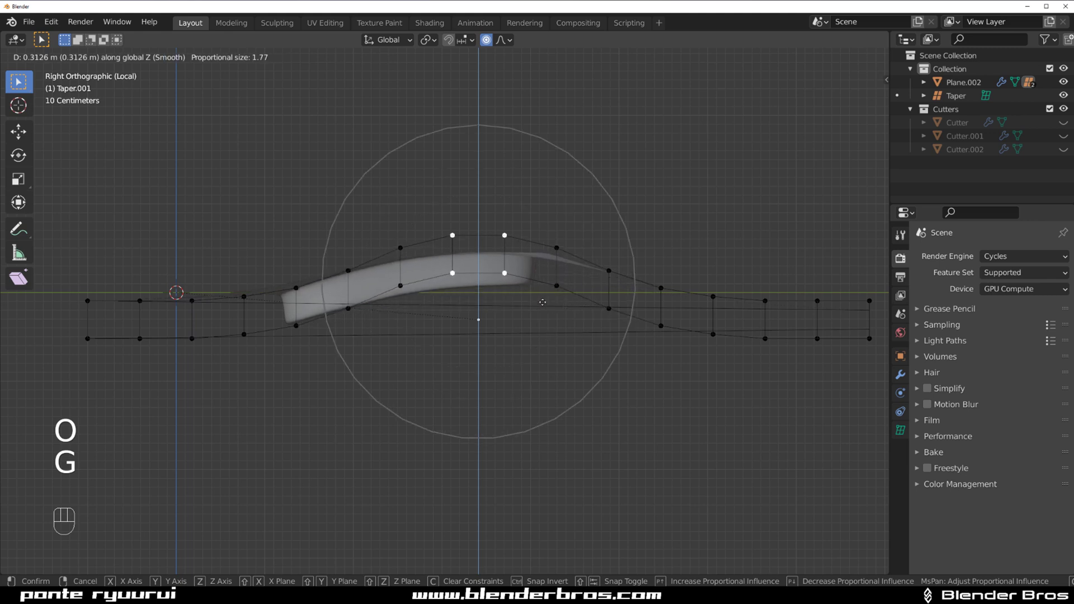
pyautogui.scroll(-2, 544, 297)
pyautogui.click(544, 292)
pyautogui.press('Tab')
# Isolate the plate alone in local view, without its lattices
pyautogui.moveTo(544, 291); pyautogui.dragTo(616, 263, button='middle')
pyautogui.click(632, 240)
pyautogui.press('/')
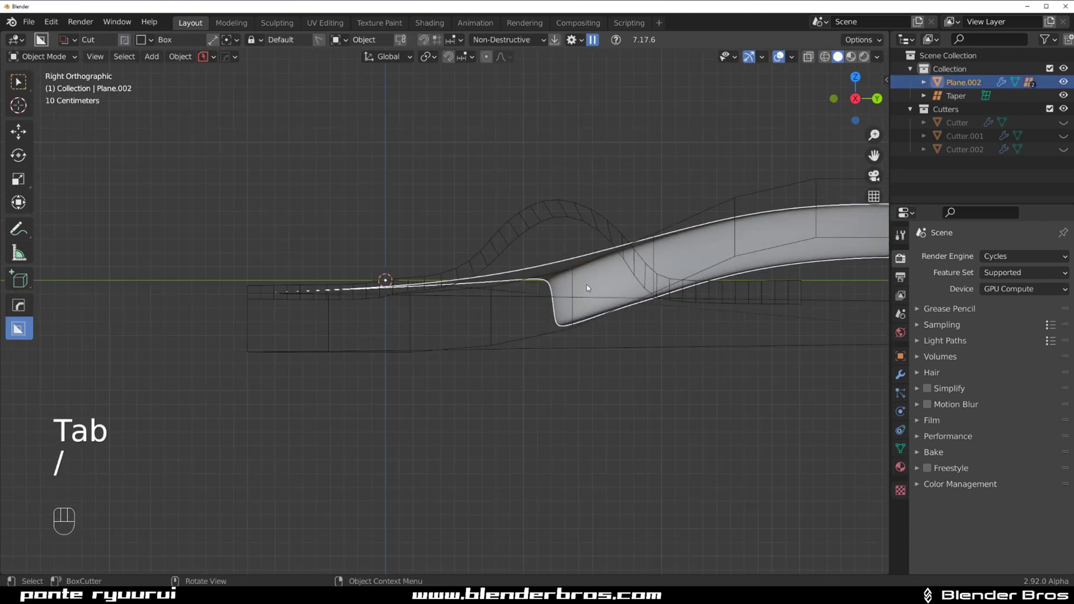
pyautogui.press('/')
pyautogui.moveTo(551, 330); pyautogui.dragTo(440, 285, button='middle')
# Add an HOps Solidify modifier to the plate with a thickness of about 0.20 and offset -1.00
pyautogui.press('q')
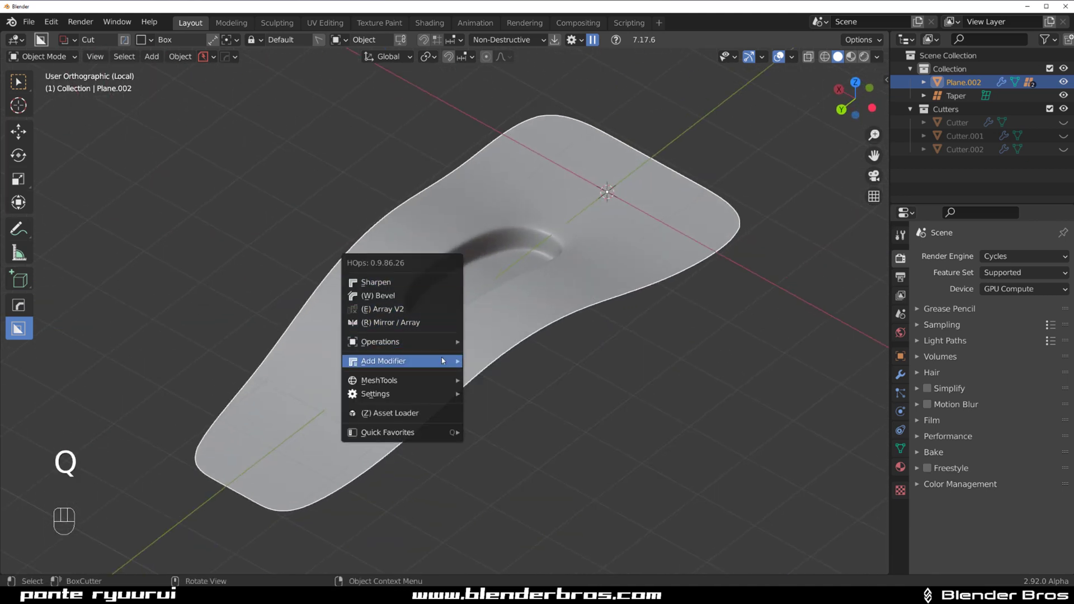
pyautogui.moveTo(443, 361)
pyautogui.click(513, 382)
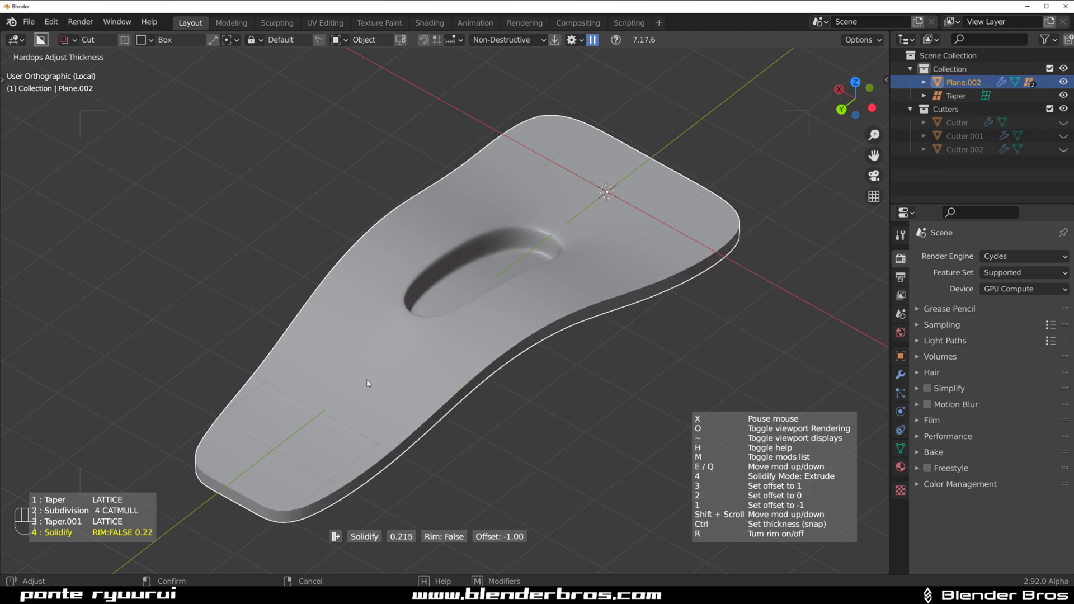
pyautogui.click(386, 384)
# Add an HOps Bevel to the plate's edges with 3 segments, profile 0.70 and a 30° angle limit
pyautogui.moveTo(386, 383); pyautogui.dragTo(384, 336, button='middle')
pyautogui.scroll(3, 384, 336)
pyautogui.press('q')
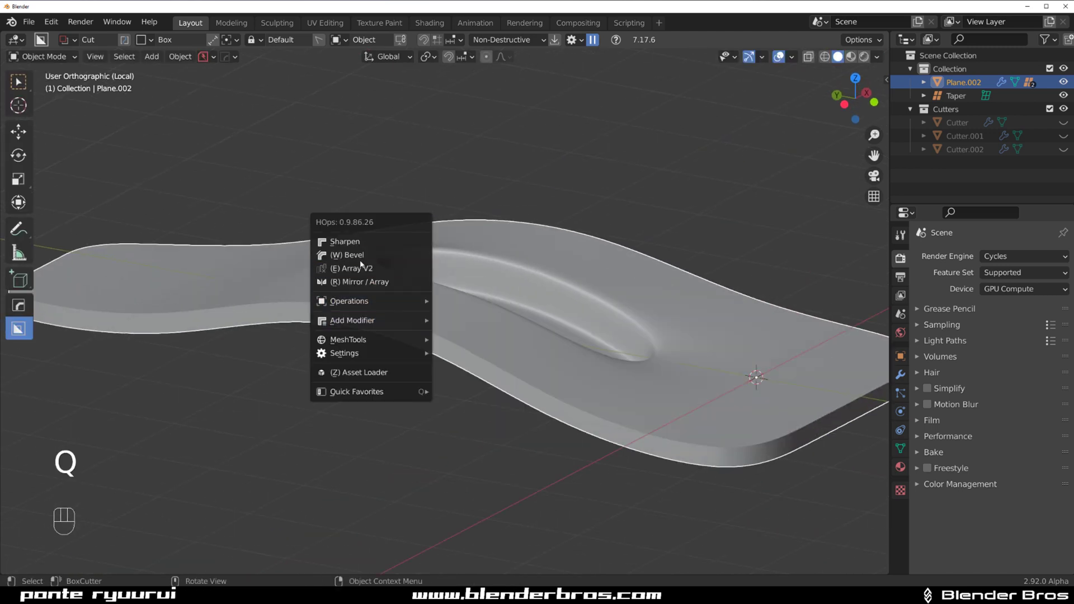
pyautogui.click(360, 257)
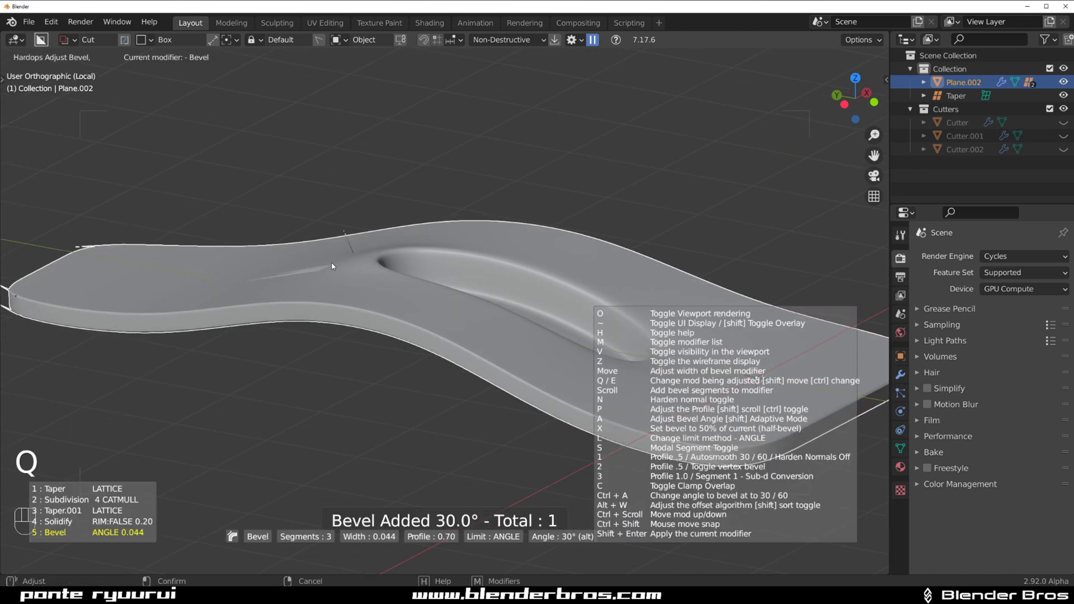
pyautogui.click(756, 371)
# Examine the plate's bevelled rim, recess and narrow end from several angles
pyautogui.moveTo(755, 372); pyautogui.dragTo(420, 335, button='middle')
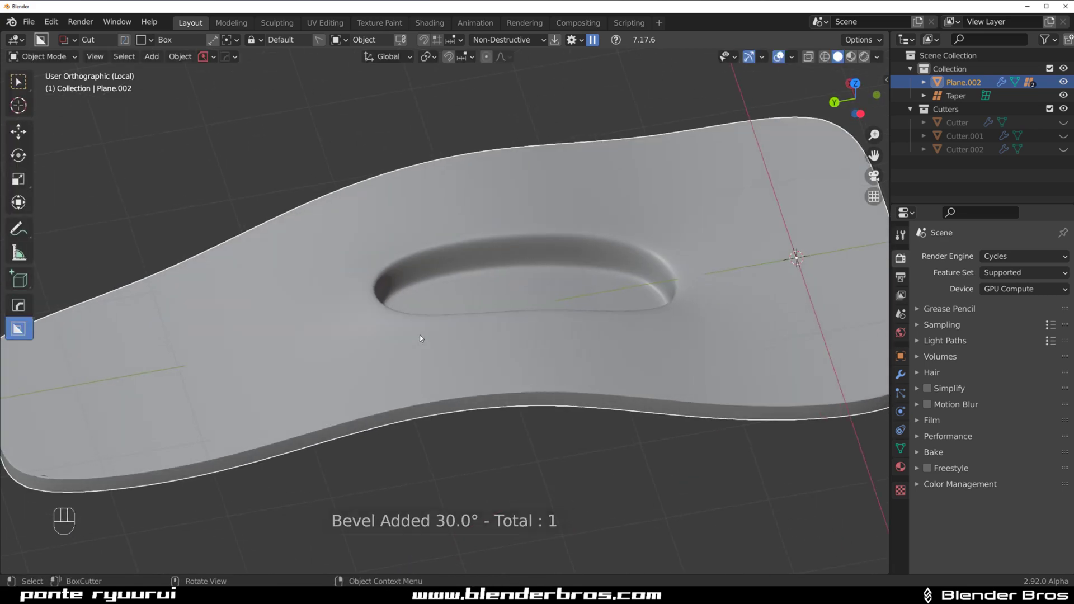
pyautogui.scroll(4, 462, 302)
pyautogui.moveTo(462, 302); pyautogui.dragTo(413, 254, button='middle')
pyautogui.scroll(-5, 447, 307)
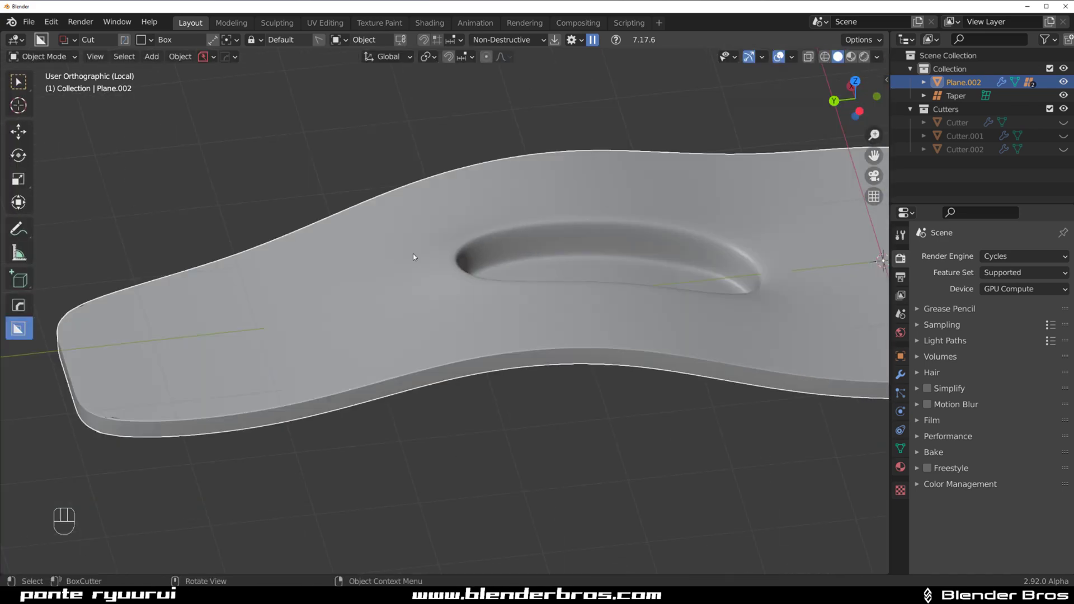
pyautogui.moveTo(447, 307); pyautogui.dragTo(264, 246, button='middle')
pyautogui.scroll(3, 264, 247)
pyautogui.press('KP_5')
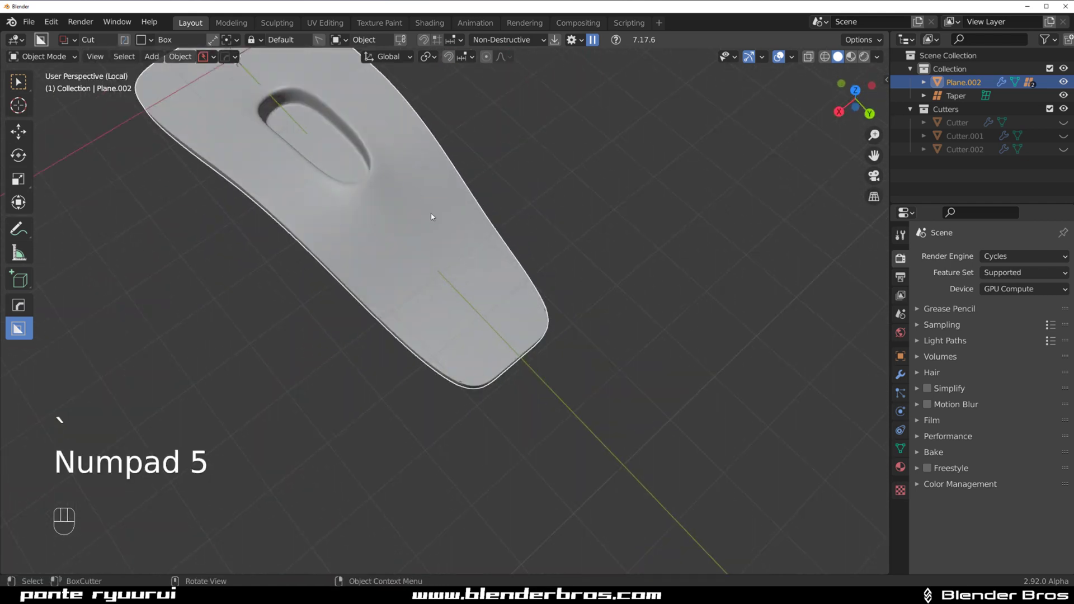
pyautogui.hotkey('shift', 'v')
pyautogui.hotkey('ctrl', 'z')
pyautogui.hotkey('ctrl', 'z')
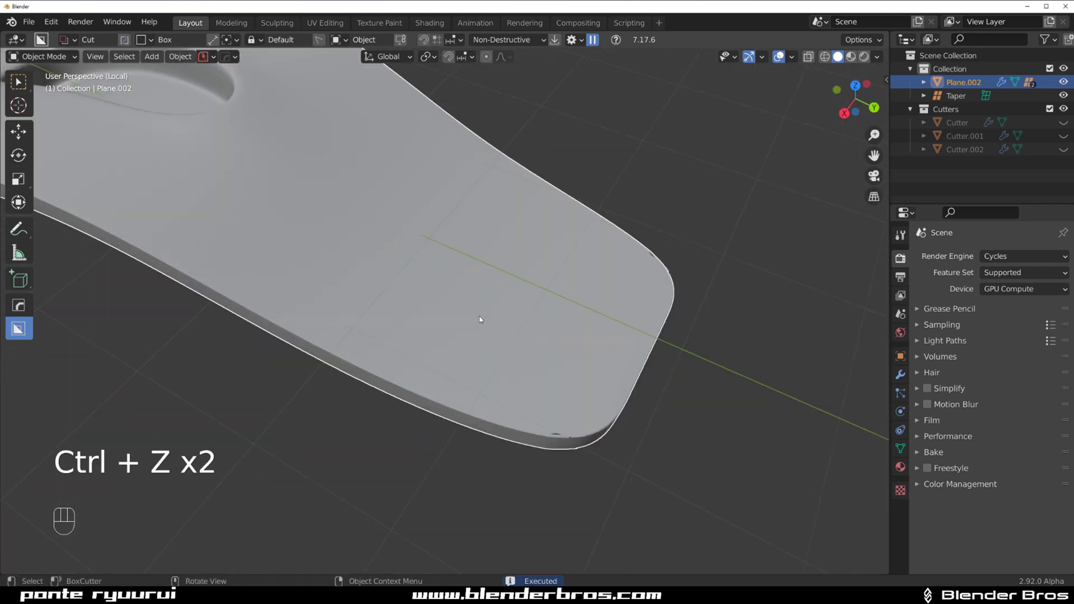
# Set the BoxCutter shape to Circle
pyautogui.press('d')
pyautogui.click(432, 328)
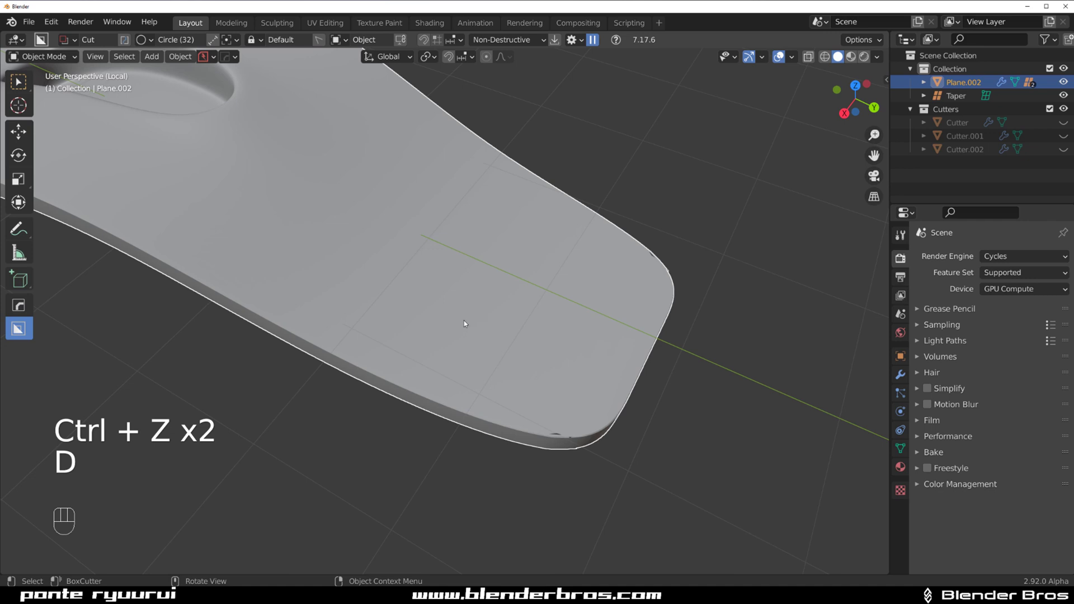
pyautogui.moveTo(465, 323)
pyautogui.mouseDown()
pyautogui.moveTo(519, 360)
pyautogui.moveTo(571, 352)
pyautogui.mouseUp()
pyautogui.click(663, 399)
pyautogui.hotkey('ctrl', 'z')
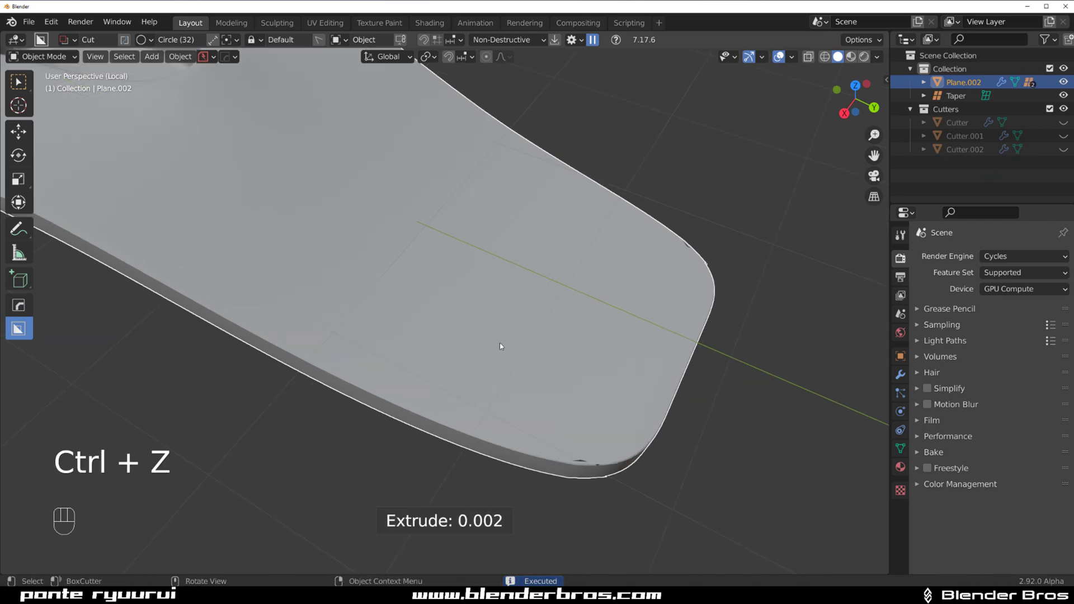
pyautogui.moveTo(477, 326); pyautogui.dragTo(626, 371)
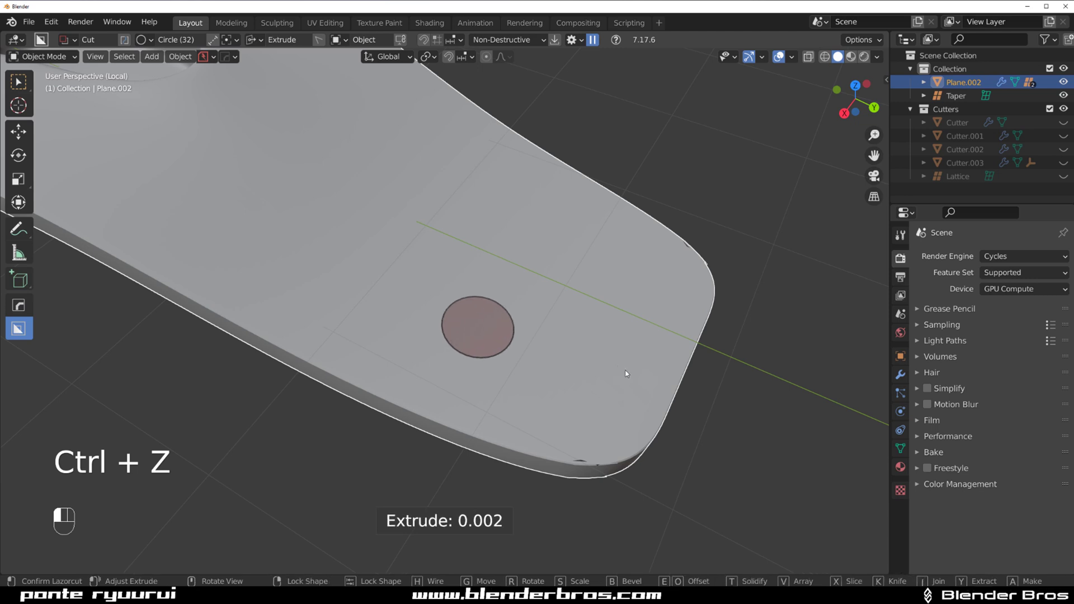
pyautogui.click(626, 371)
pyautogui.scroll(-2, 509, 336)
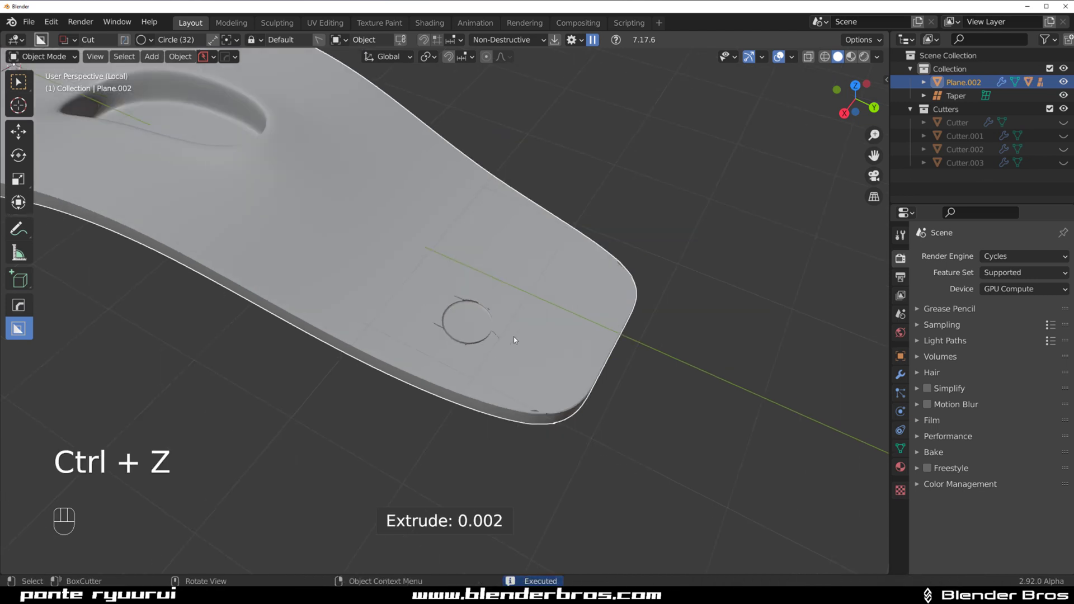
pyautogui.hotkey('ctrl', 'z')
# Cut a circular hole with BoxCutter through the plate's narrow end, to one side of the centre line, extruding about 3.15
pyautogui.moveTo(468, 316)
pyautogui.mouseDown()
pyautogui.moveTo(572, 342)
pyautogui.moveTo(517, 473)
pyautogui.mouseUp()
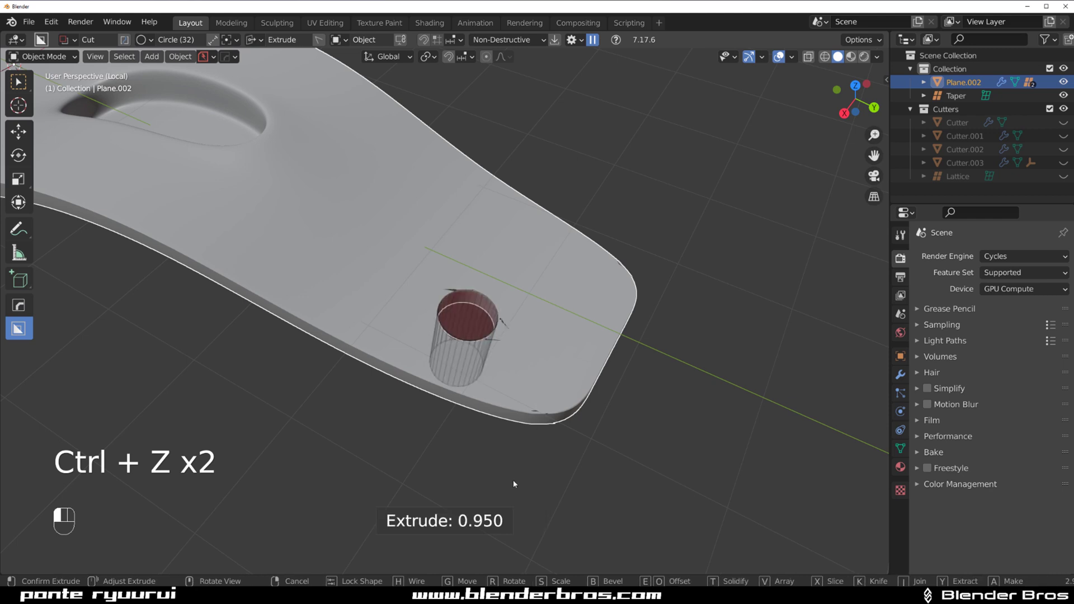
pyautogui.click(587, 444)
pyautogui.moveTo(586, 438); pyautogui.dragTo(376, 318, button='middle')
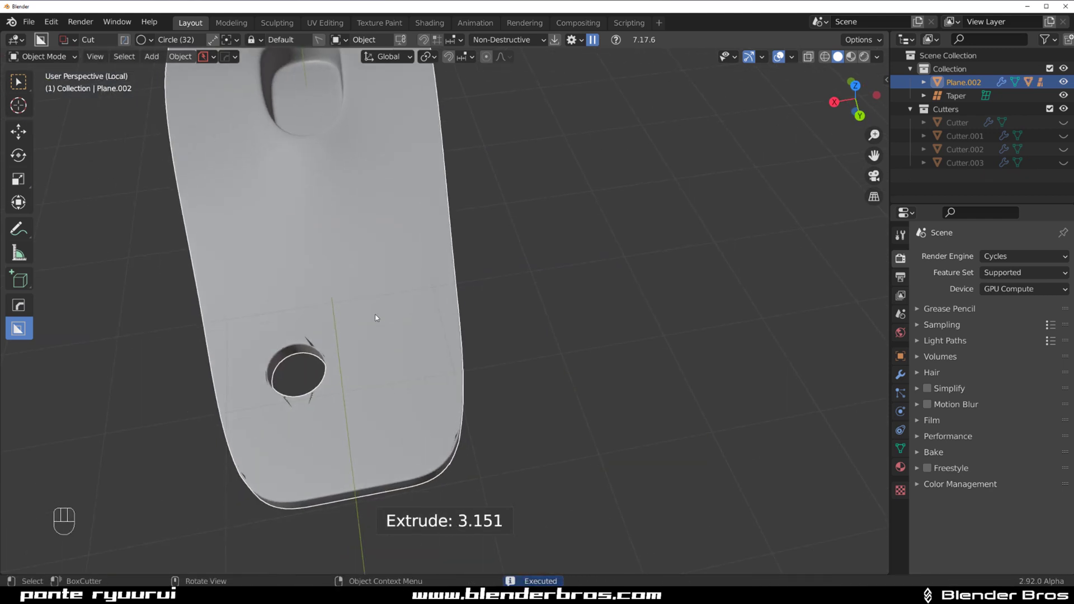
# Mirror the plate across the X axis with the HOps mirror modifier so the narrow end gets a matching second hole
pyautogui.hotkey('alt', 'x')
pyautogui.scroll(-2, 372, 313)
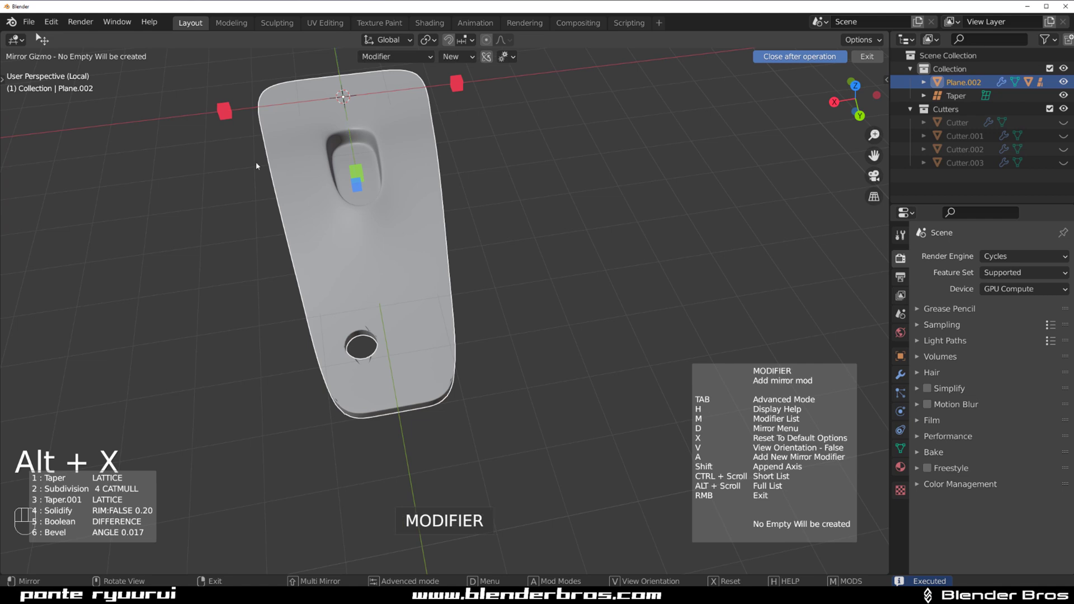
pyautogui.click(228, 113)
pyautogui.moveTo(511, 275); pyautogui.dragTo(592, 275, button='middle')
pyautogui.scroll(5, 599, 275)
pyautogui.keyDown('shift'); pyautogui.moveTo(722, 240); pyautogui.dragTo(571, 373, button='middle'); pyautogui.keyUp('shift')
pyautogui.scroll(2, 571, 373)
# Set the plate's subdivision to level 3 and check the shading around the two holes
pyautogui.click(571, 374)
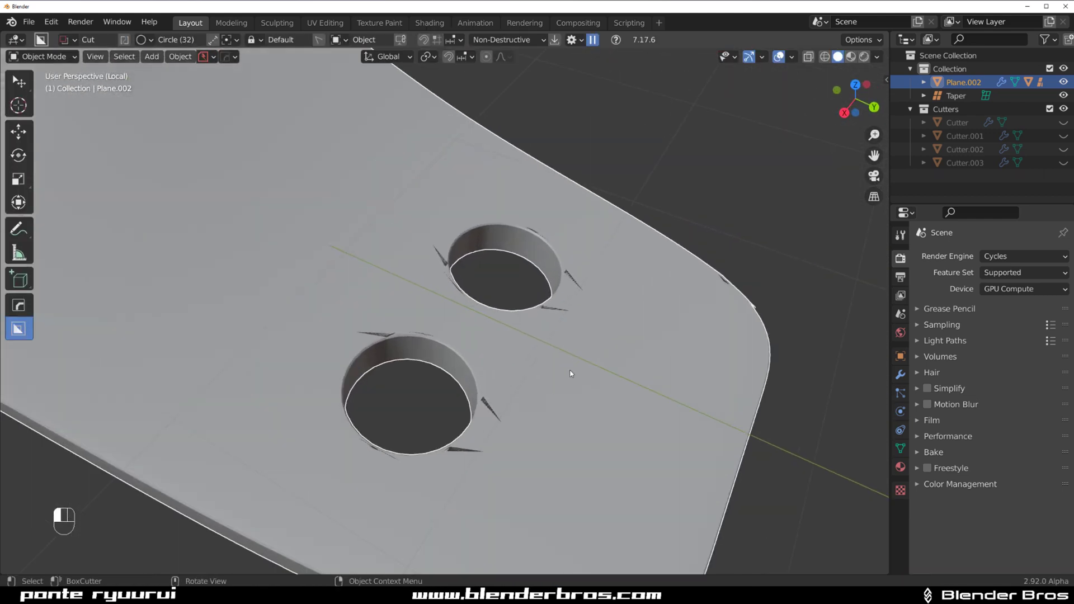
pyautogui.press('q')
pyautogui.hotkey('ctrl', '3')
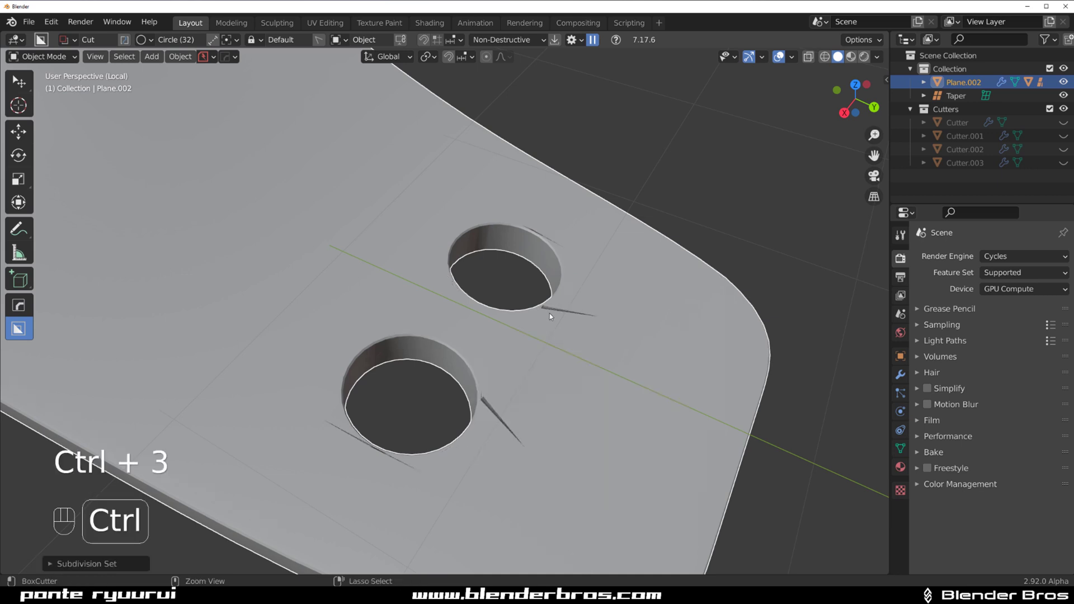
pyautogui.scroll(-6, 549, 313)
pyautogui.moveTo(441, 261); pyautogui.dragTo(437, 285, button='middle')
pyautogui.scroll(5, 378, 291)
pyautogui.keyDown('shift'); pyautogui.moveTo(436, 330); pyautogui.dragTo(408, 392, button='middle'); pyautogui.keyUp('shift')
pyautogui.scroll(4, 464, 324)
pyautogui.scroll(2, 464, 329)
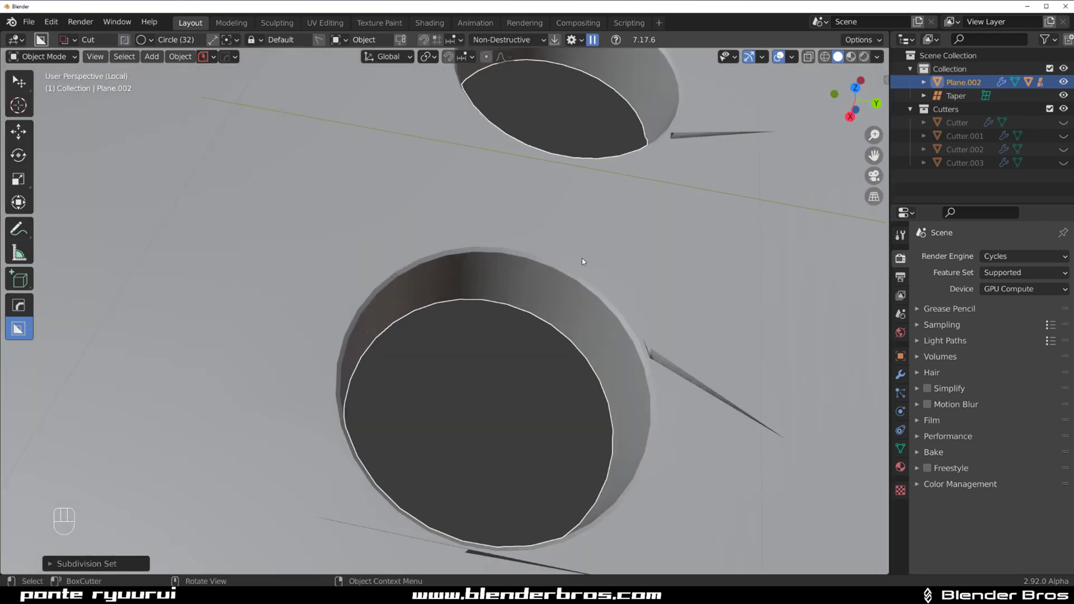
# Adjust the plate's HOps bevel to a profile of 0.50 with autosmooth 60 and harden normals off
pyautogui.scroll(-1, 588, 271)
pyautogui.press('q')
pyautogui.click(590, 271)
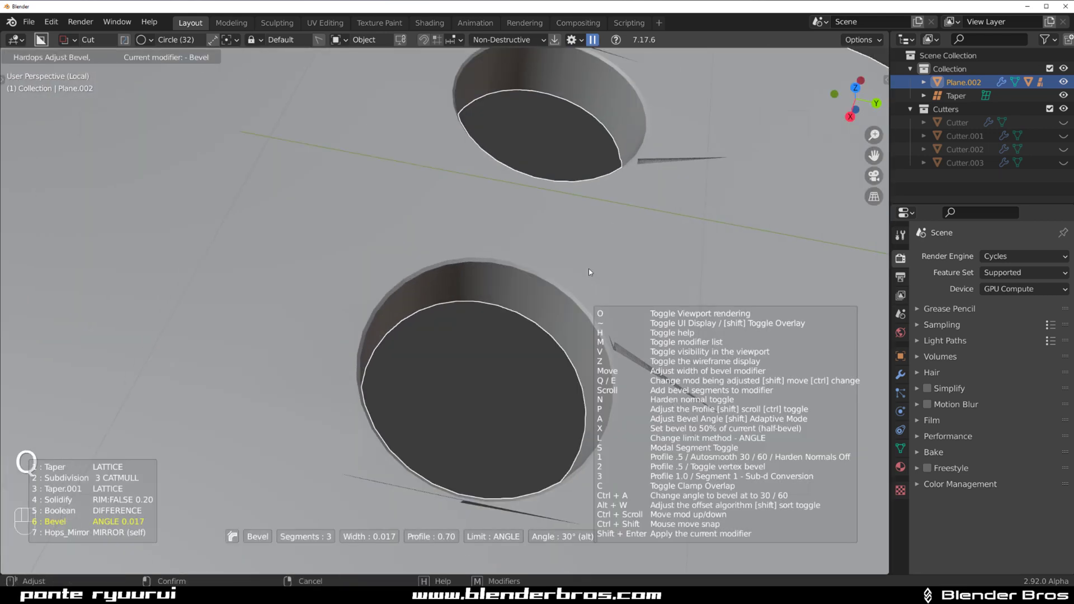
pyautogui.moveTo(576, 273)
pyautogui.press('1')
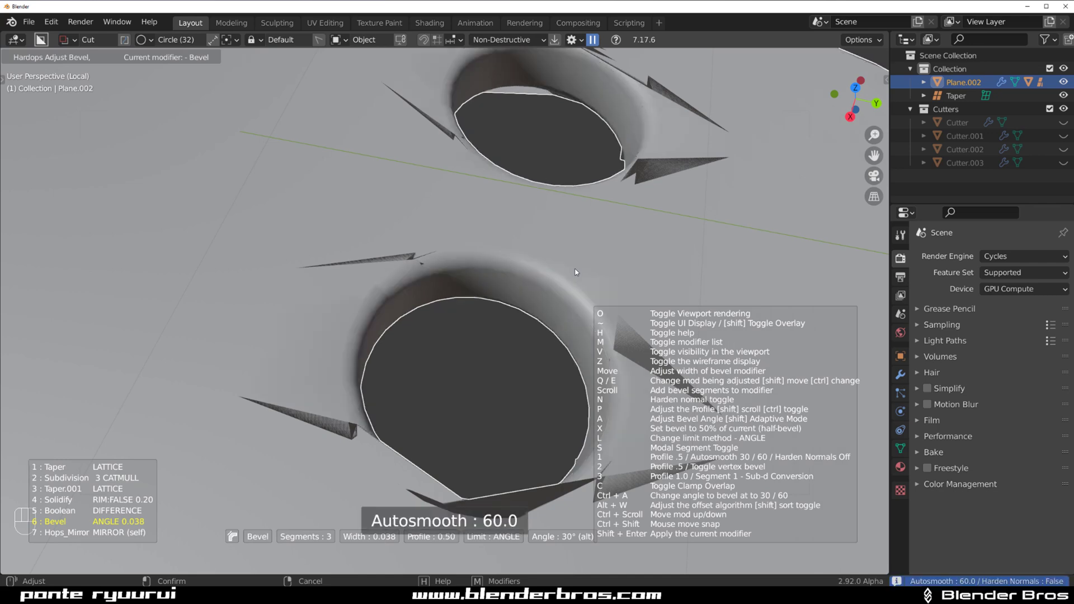
pyautogui.click(641, 279)
pyautogui.scroll(-3, 641, 297)
# Reveal and select the circular hole's cutter with the HOps modifier scroll, and view it in top orthographic
pyautogui.press('q')
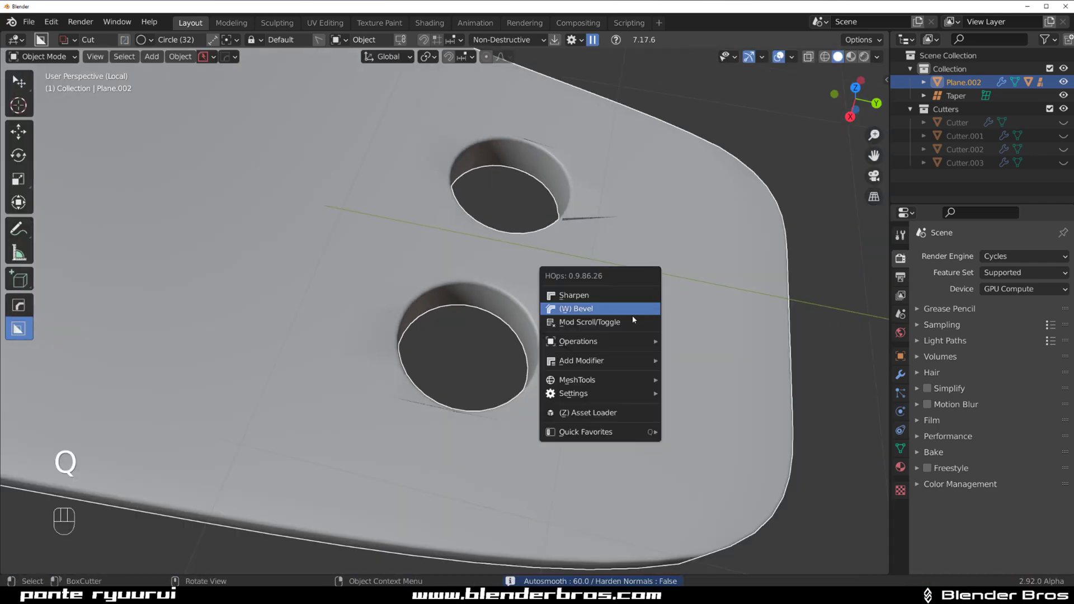
pyautogui.click(633, 320)
pyautogui.scroll(-1, 630, 321)
pyautogui.moveTo(630, 320); pyautogui.dragTo(493, 339, button='middle')
pyautogui.press('`')
pyautogui.press('KP_5')
pyautogui.press('KP_5')
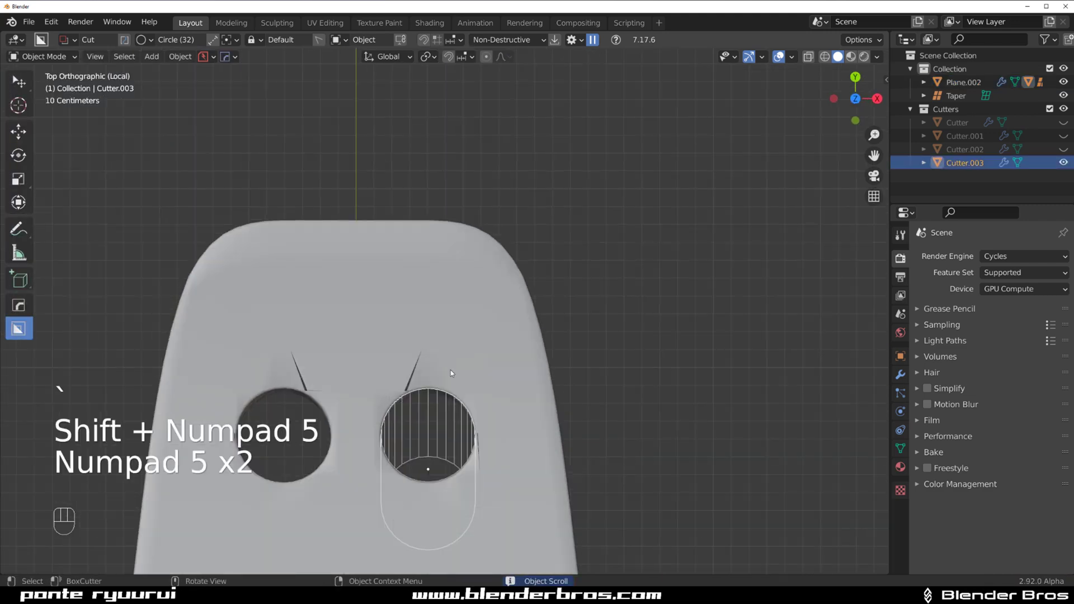
# Reposition the circular cutter slightly within the plate's narrow end to clean up the shading artifacts around both holes
pyautogui.scroll(5, 428, 179)
pyautogui.press('g')
pyautogui.press('shift')
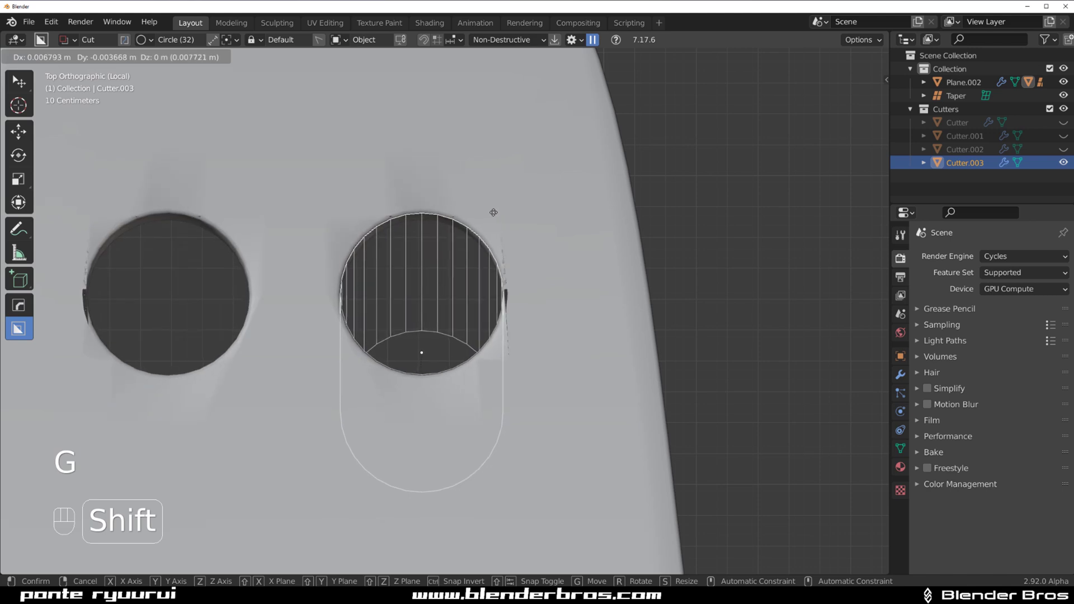
pyautogui.click(464, 239)
pyautogui.moveTo(464, 239); pyautogui.dragTo(502, 245, button='middle')
pyautogui.press('g')
pyautogui.click(509, 252)
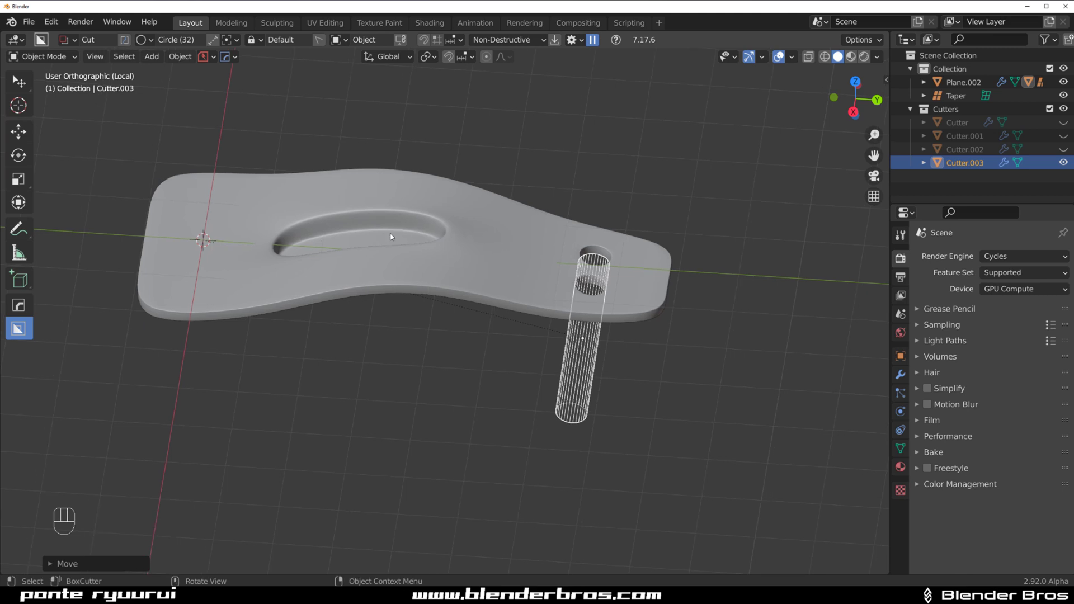
# Enter Edit Mode on the plate and select the two central floor faces inside the recess
pyautogui.moveTo(390, 237); pyautogui.dragTo(410, 230, button='middle')
pyautogui.press('`')
pyautogui.keyDown('shift'); pyautogui.moveTo(526, 440); pyautogui.dragTo(445, 296, button='middle'); pyautogui.keyUp('shift')
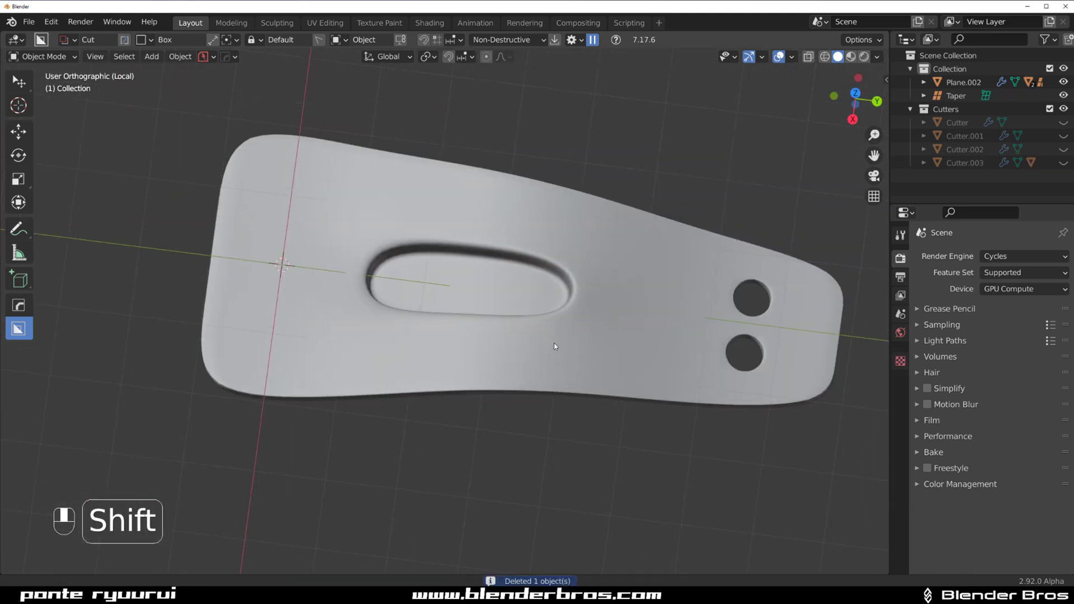
pyautogui.scroll(1, 555, 343)
pyautogui.press('Tab')
pyautogui.press('Tab')
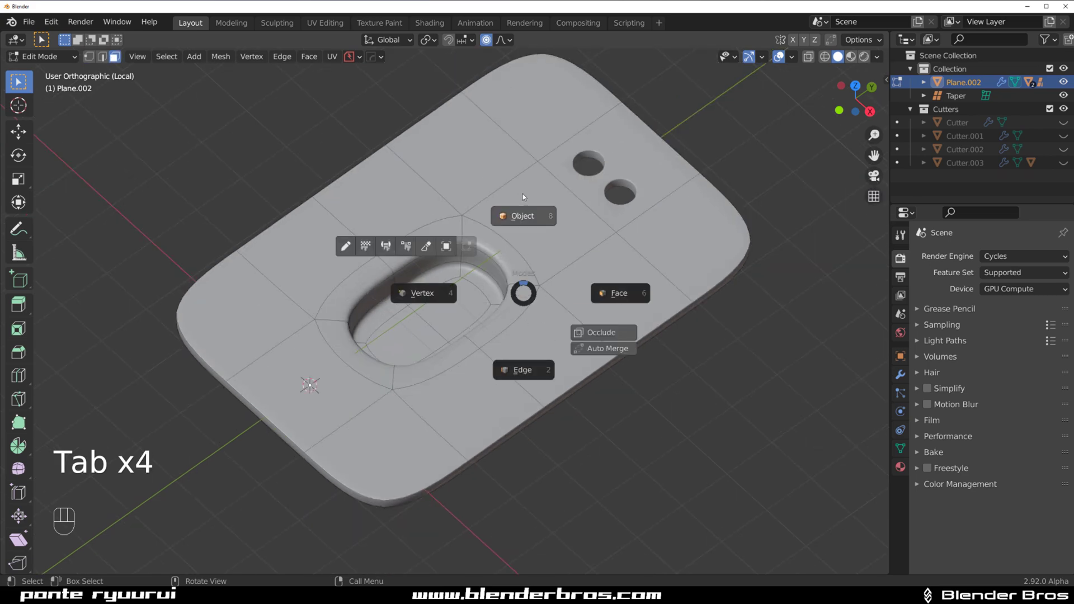
pyautogui.scroll(3, 472, 310)
pyautogui.press('Tab')
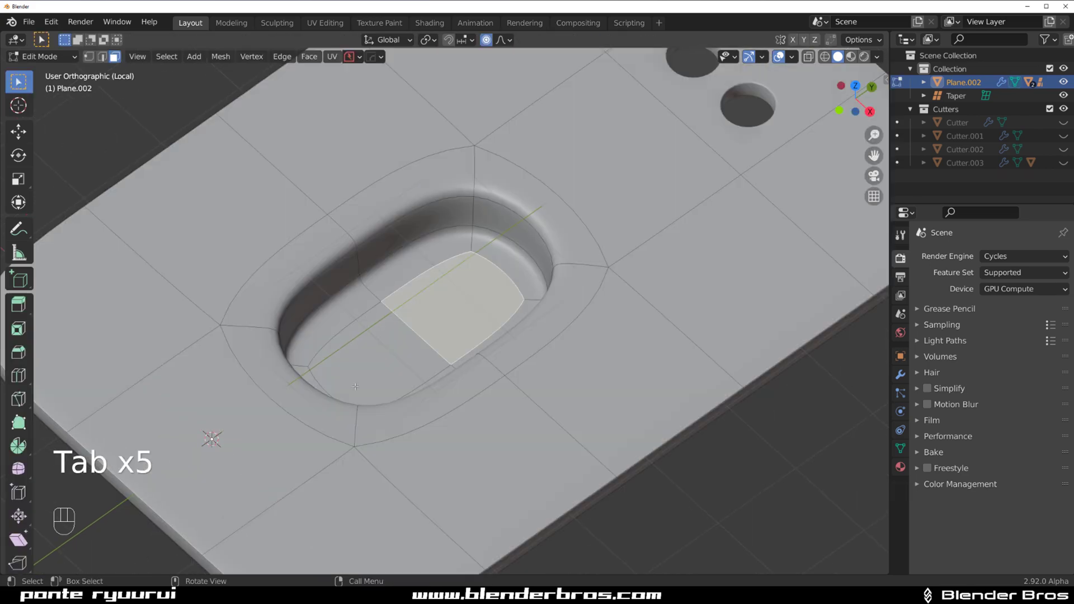
pyautogui.scroll(-2, 455, 371)
pyautogui.moveTo(456, 372); pyautogui.dragTo(519, 338, button='middle')
pyautogui.scroll(2, 519, 338)
pyautogui.press('i')
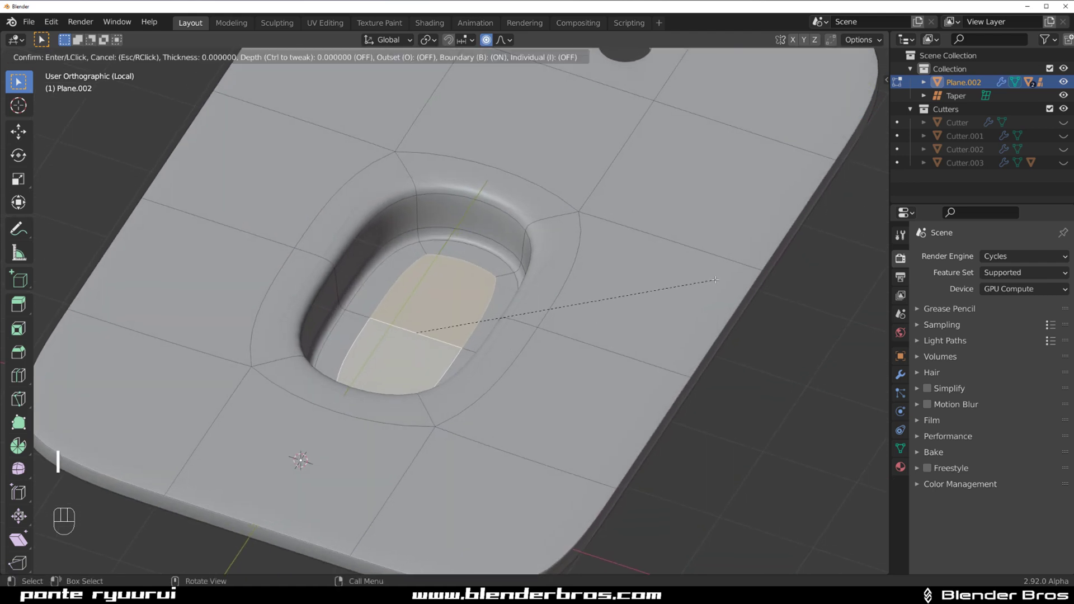
pyautogui.click(521, 310)
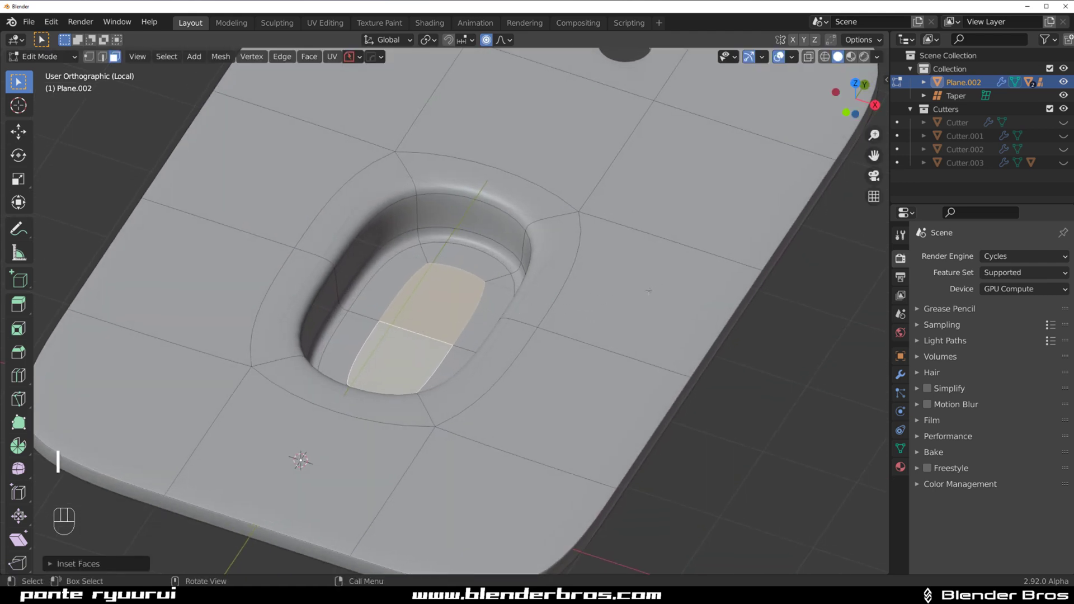
pyautogui.hotkey('ctrl', 'z')
# Extrude the two recess floor faces upward into a tall block rising above the plate
pyautogui.press('e')
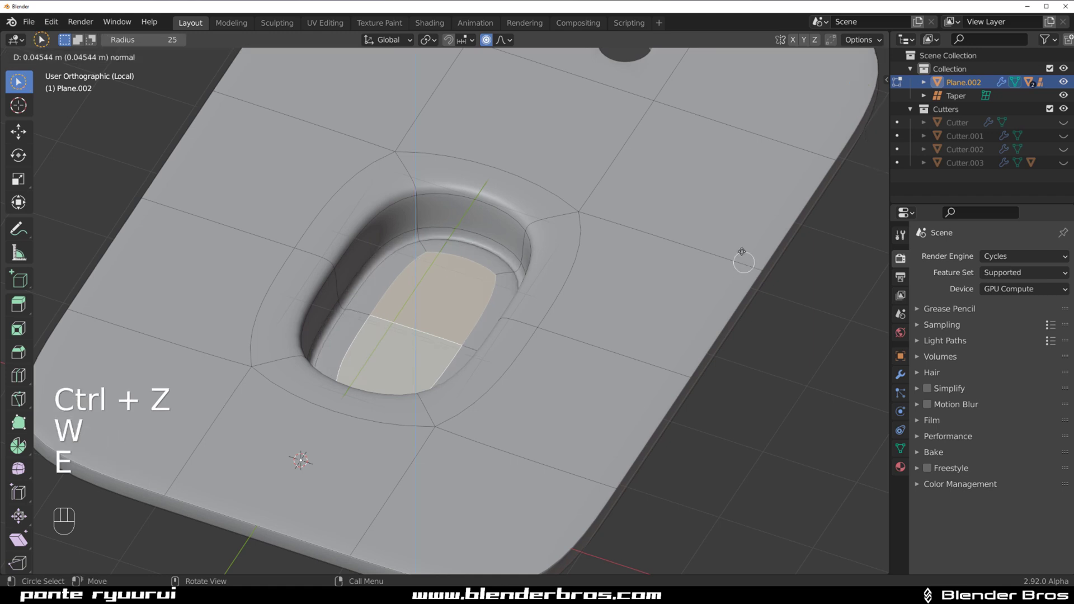
pyautogui.click(692, 241)
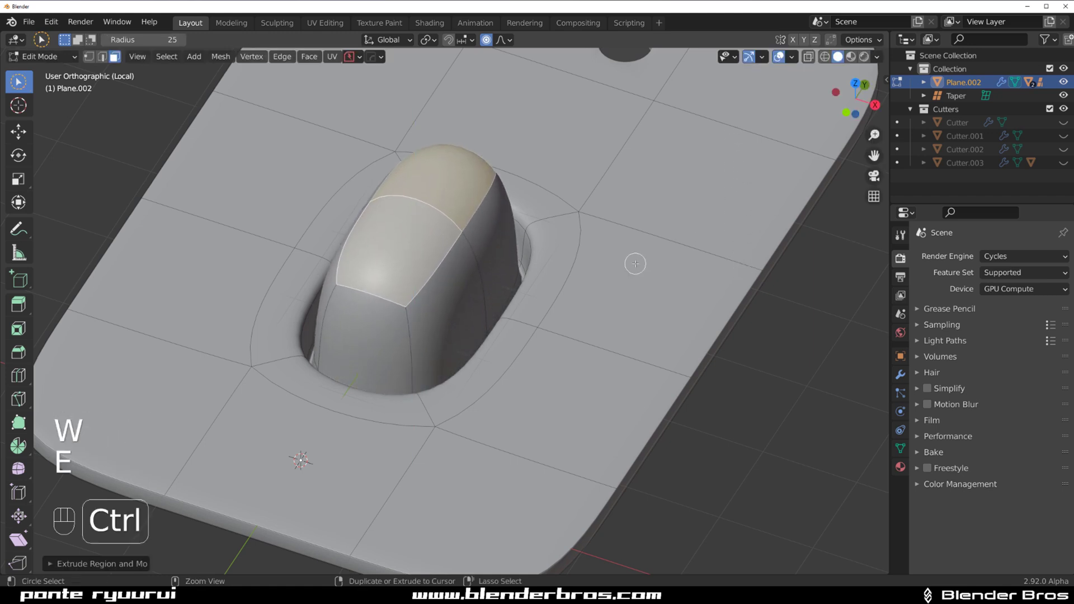
pyautogui.press('shift')
pyautogui.click(673, 255)
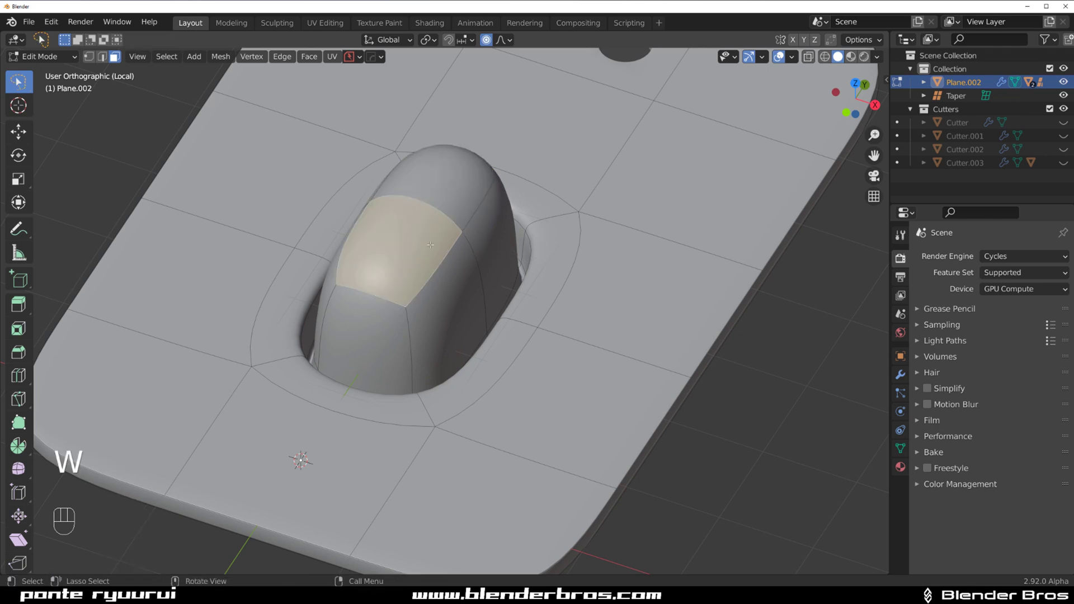
# Bevel the edge loop around the top of the raised block and return to Object Mode
pyautogui.press('Tab')
pyautogui.keyDown('alt'); pyautogui.keyDown('shift'); pyautogui.click(367, 294); pyautogui.keyUp('shift'); pyautogui.keyUp('alt')
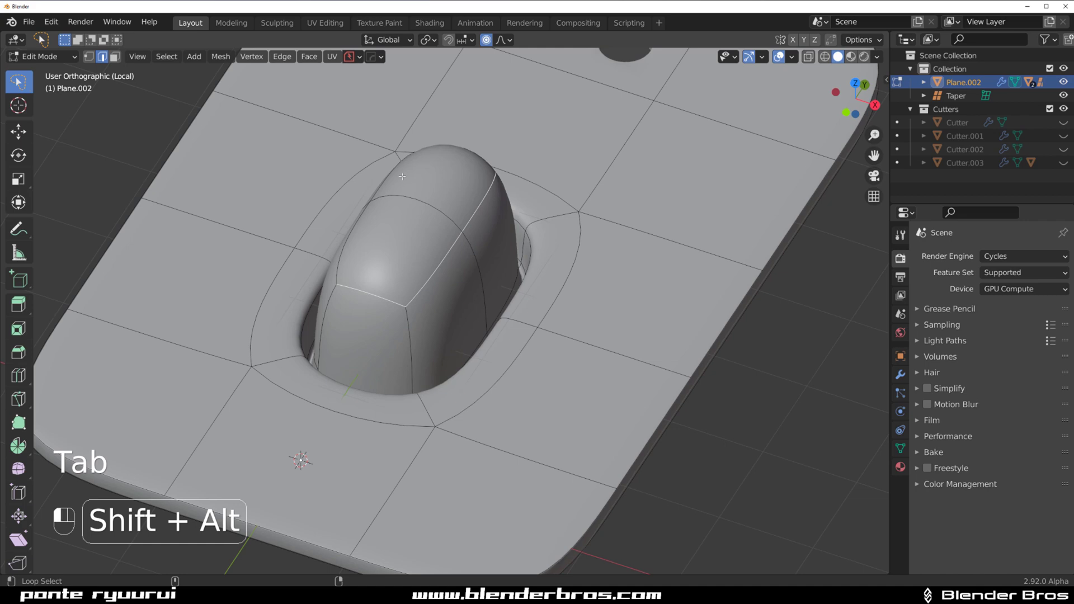
pyautogui.moveTo(528, 188); pyautogui.dragTo(331, 169, button='middle')
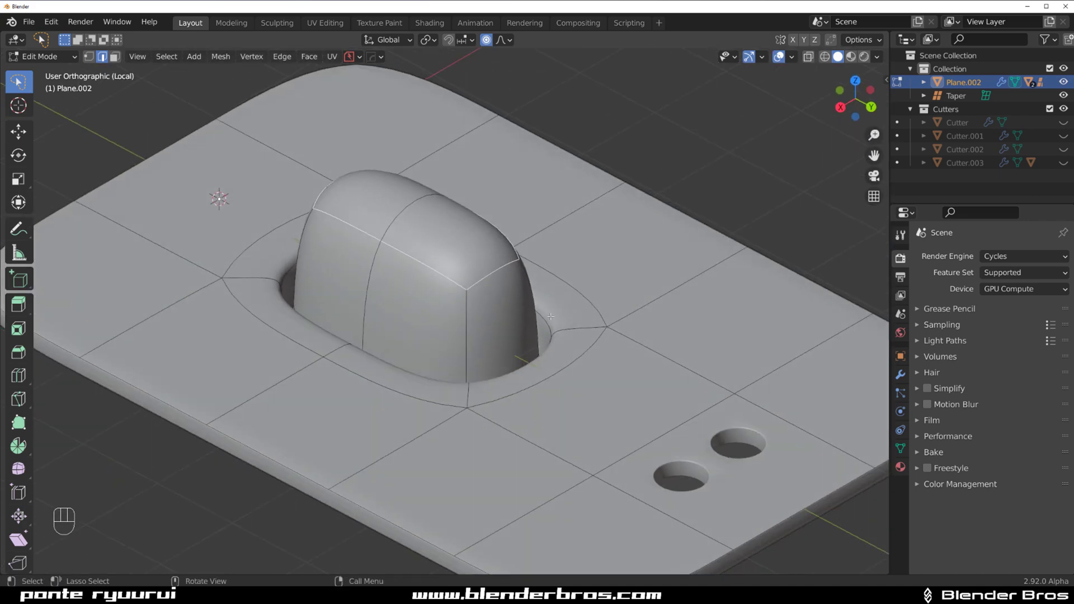
pyautogui.press('shift')
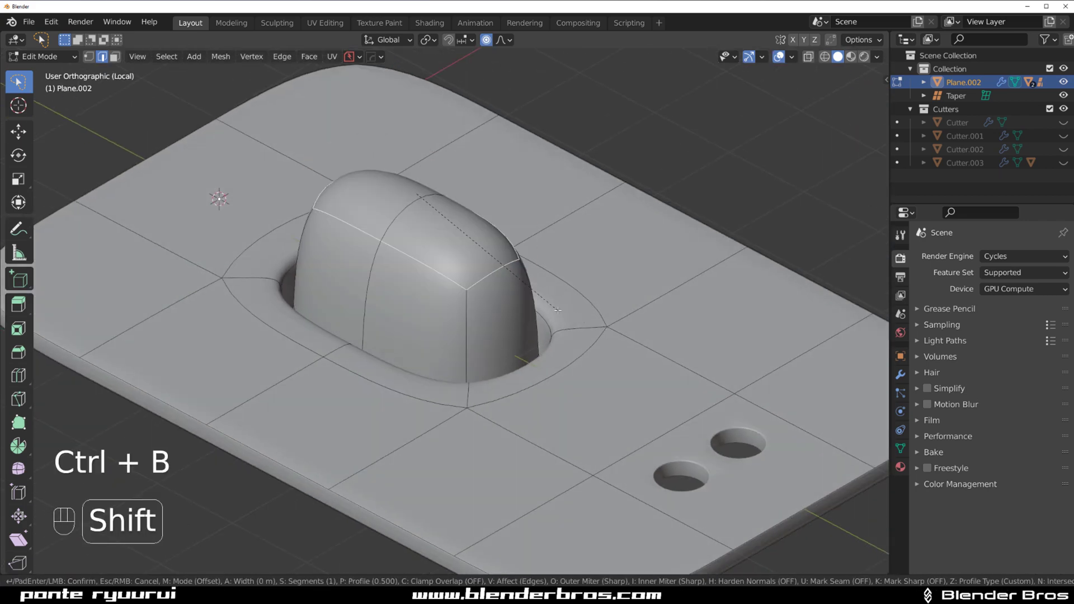
pyautogui.click(610, 336)
pyautogui.press('Tab')
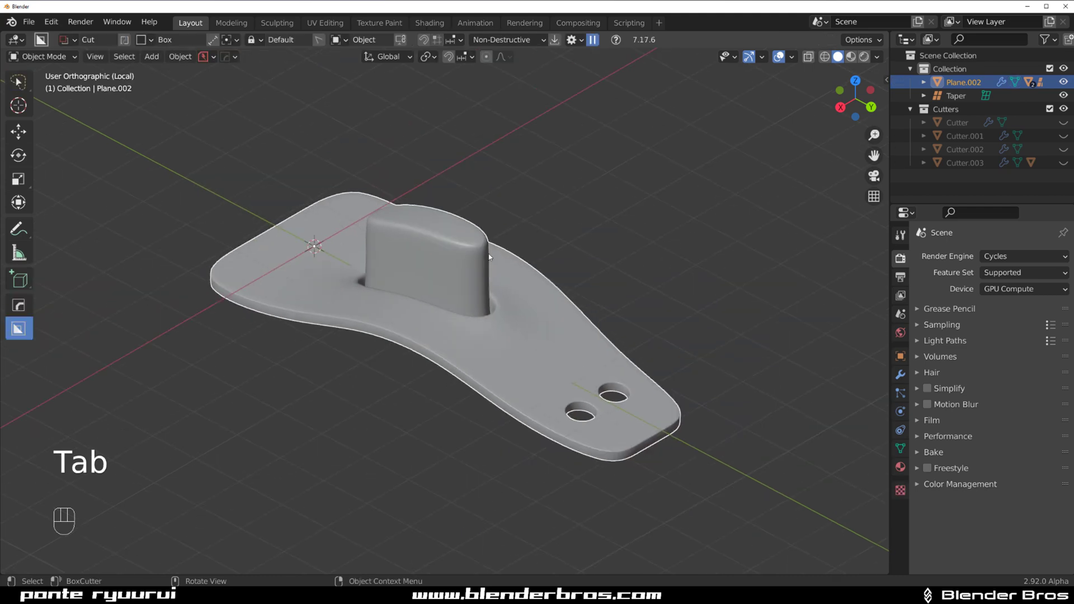
# From the right orthographic view, cut a circular hole about 1.02 across through the raised block's side with BoxCutter's Circle shape
pyautogui.moveTo(490, 256); pyautogui.dragTo(659, 257, button='middle')
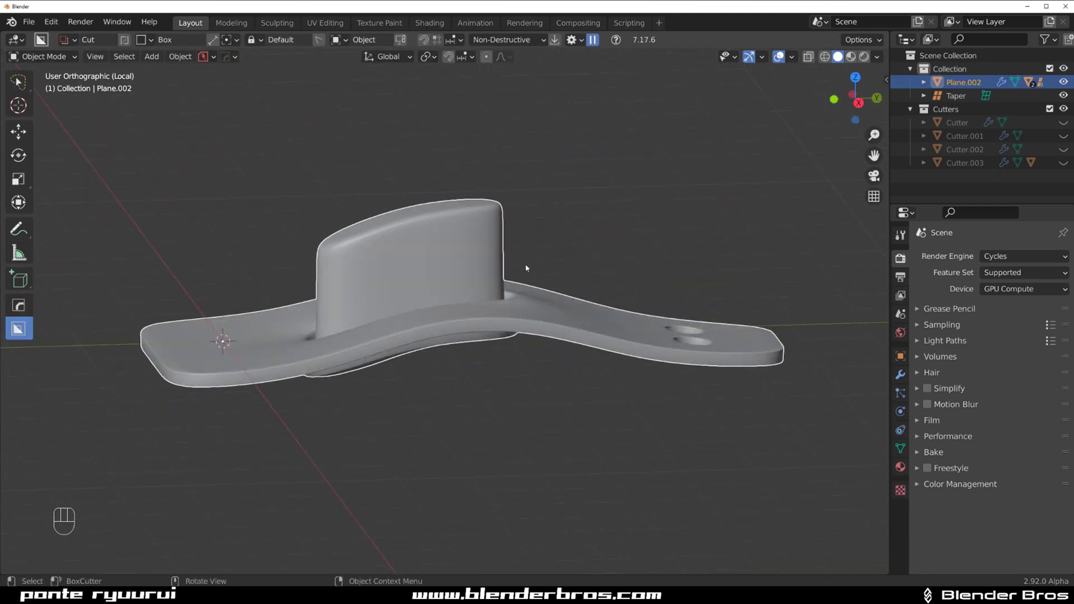
pyautogui.keyDown('alt'); pyautogui.moveTo(526, 268); pyautogui.dragTo(420, 274, button='middle'); pyautogui.keyUp('alt')
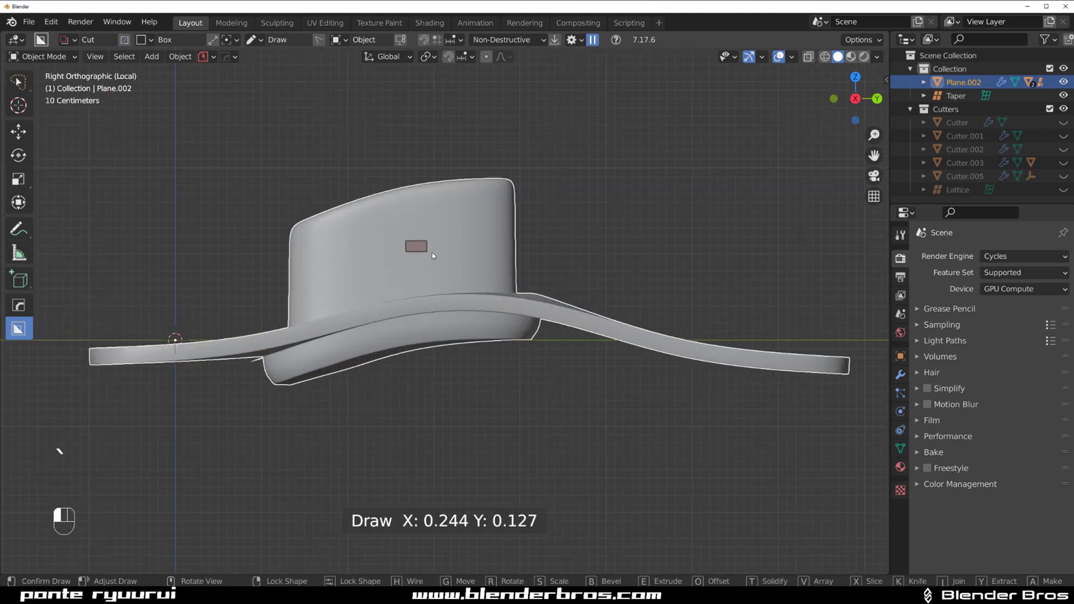
pyautogui.press('d')
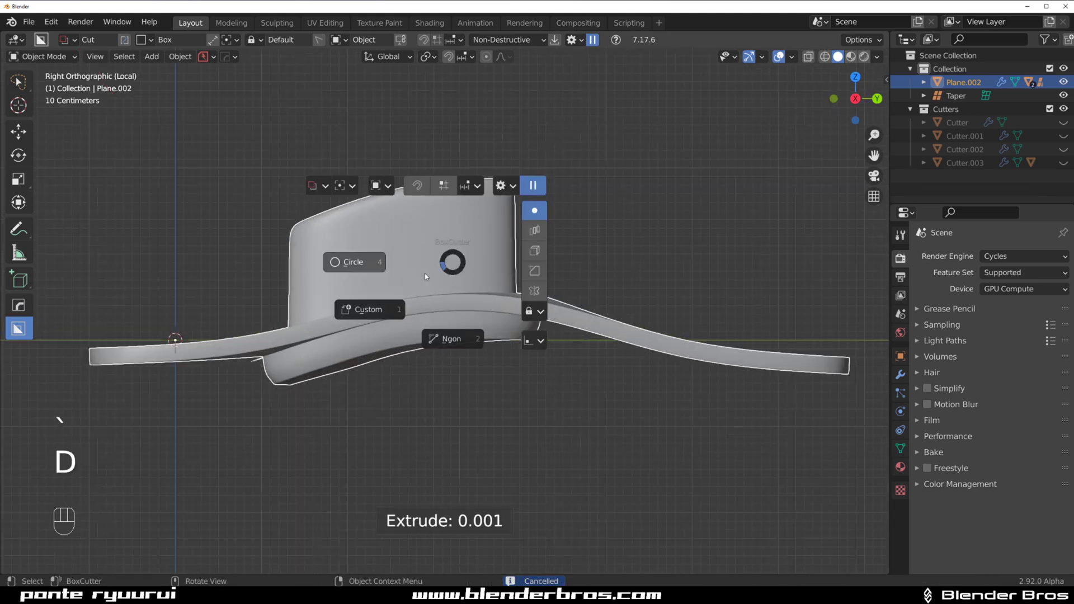
pyautogui.click(372, 266)
pyautogui.moveTo(425, 258); pyautogui.dragTo(430, 259)
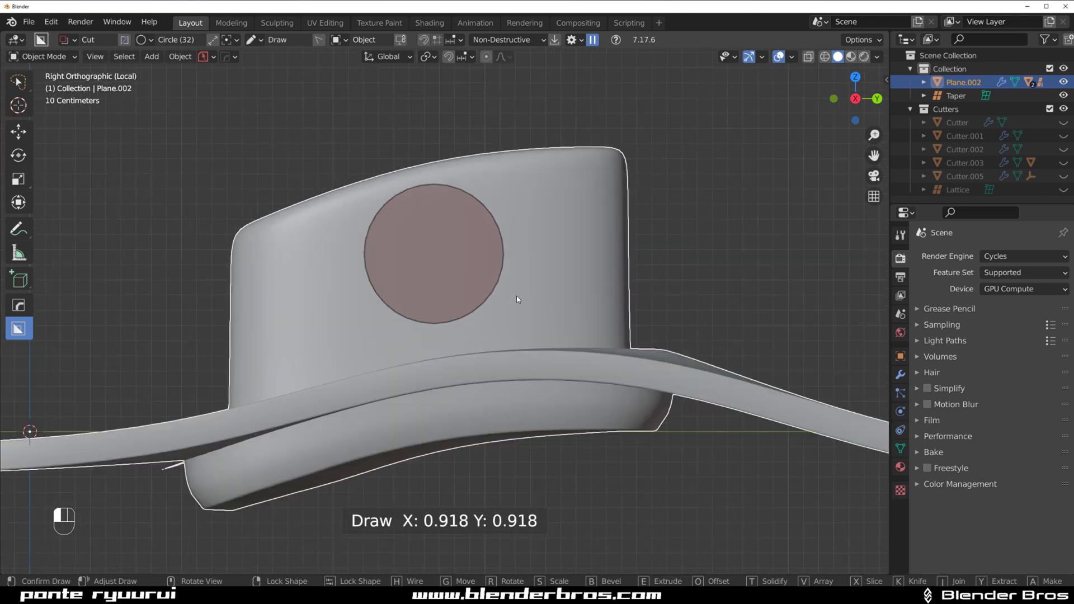
pyautogui.moveTo(517, 297); pyautogui.dragTo(509, 295)
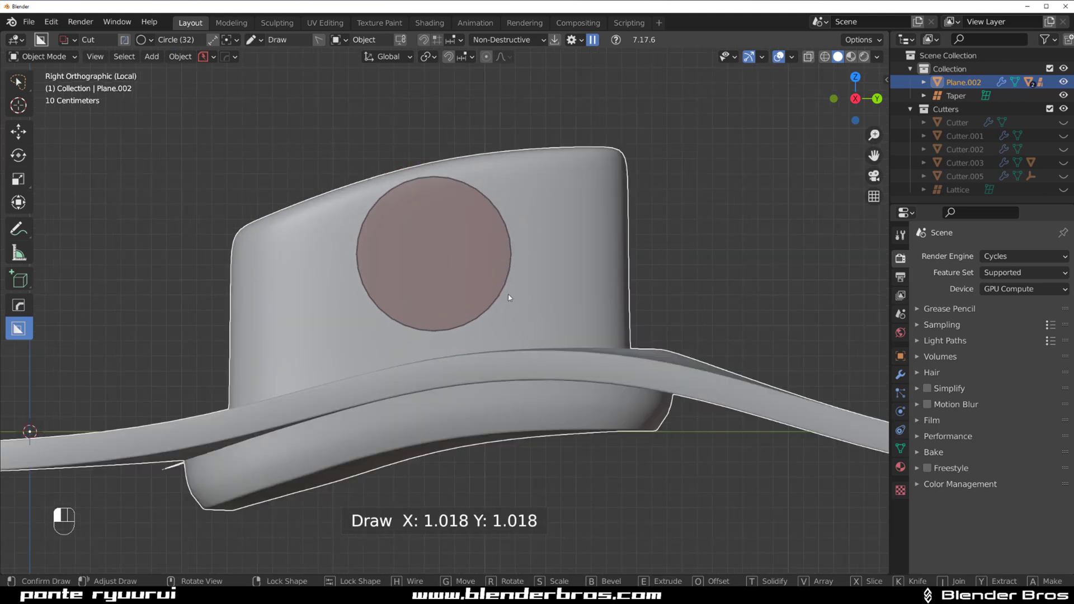
pyautogui.click(667, 333)
pyautogui.click(710, 253)
# Inspect the block's new hole from both sides and sharpen the plate with HOps, adding a Weighted Normal modifier with Keep Sharp
pyautogui.moveTo(710, 253); pyautogui.dragTo(427, 314, button='middle')
pyautogui.scroll(4, 477, 301)
pyautogui.keyDown('shift'); pyautogui.scroll(-3, 476, 304); pyautogui.keyUp('shift')
pyautogui.scroll(4, 446, 368)
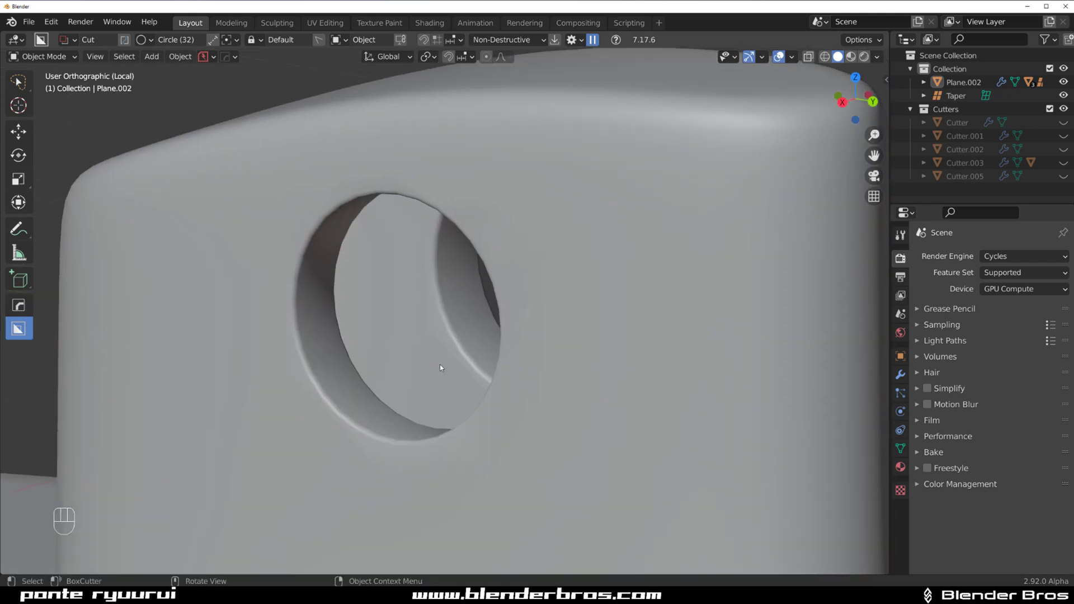
pyautogui.moveTo(547, 360); pyautogui.dragTo(577, 352, button='middle')
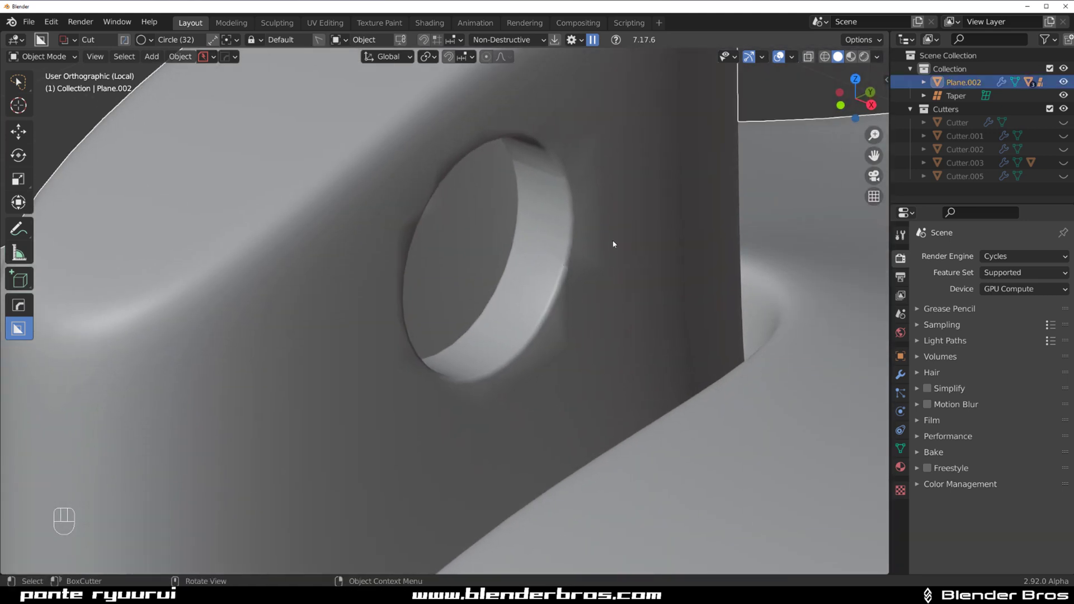
pyautogui.press('q')
pyautogui.click(598, 216)
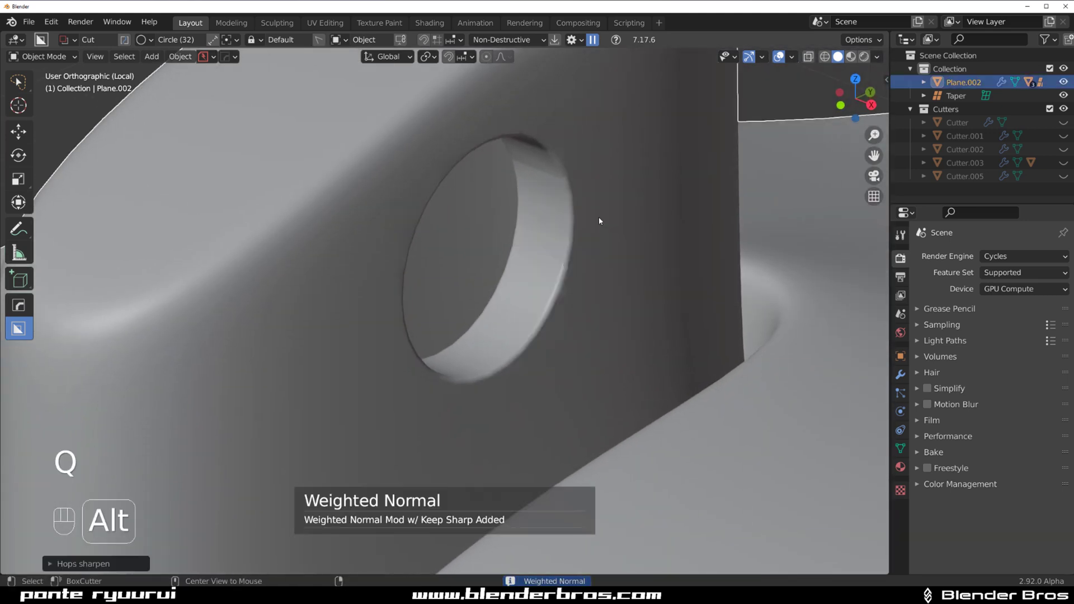
# Inspect the shading around the raised block's side hole and the two circular holes in the plate
pyautogui.moveTo(599, 217); pyautogui.dragTo(520, 264, button='middle')
pyautogui.scroll(6, 515, 312)
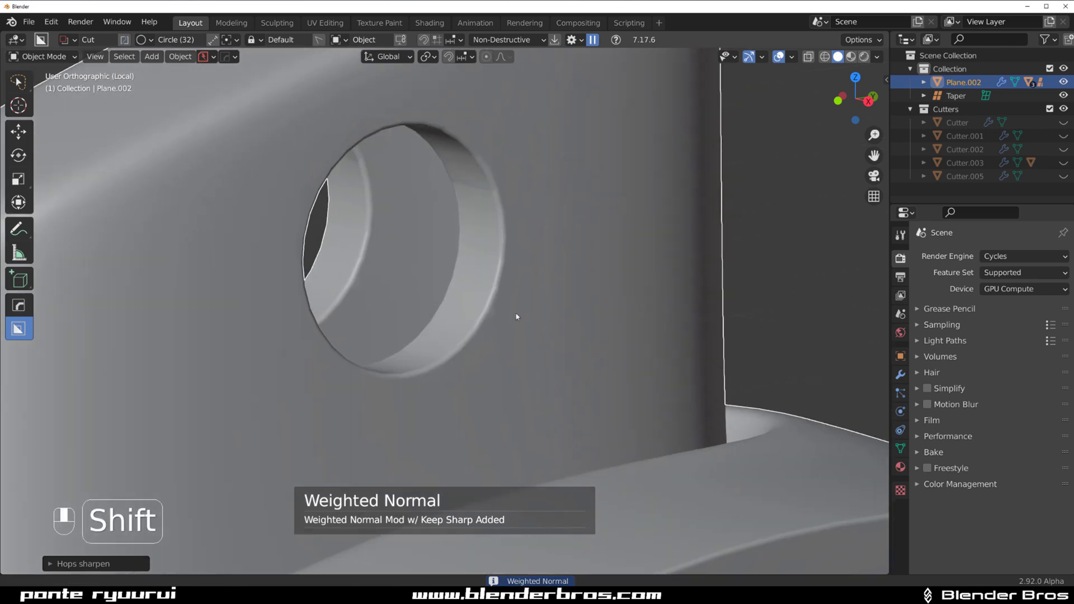
pyautogui.scroll(-6, 535, 357)
pyautogui.moveTo(535, 357); pyautogui.dragTo(667, 374, button='middle')
pyautogui.scroll(-3, 666, 374)
pyautogui.scroll(3, 631, 297)
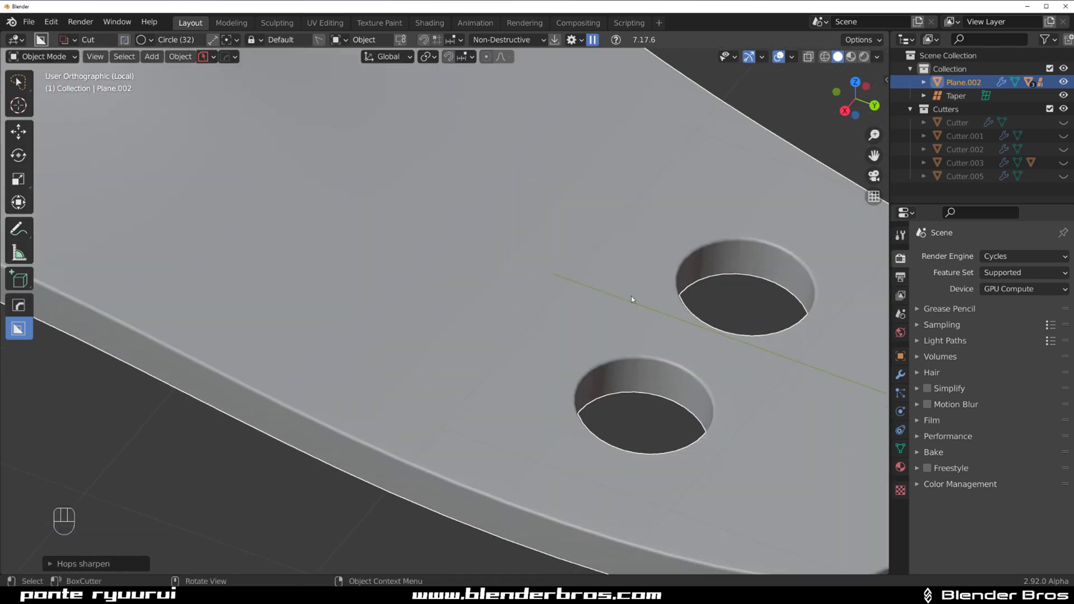
pyautogui.keyDown('shift'); pyautogui.moveTo(631, 297); pyautogui.dragTo(408, 233, button='middle'); pyautogui.keyUp('shift')
pyautogui.scroll(4, 471, 245)
pyautogui.scroll(-4, 471, 246)
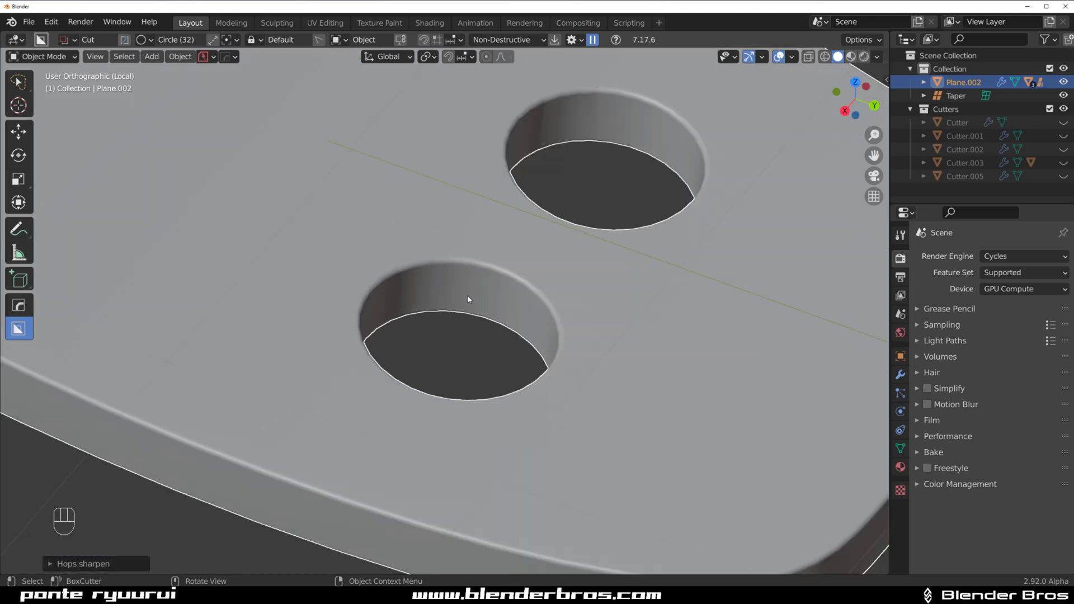
pyautogui.moveTo(470, 297); pyautogui.dragTo(458, 351, button='middle')
pyautogui.scroll(-2, 458, 351)
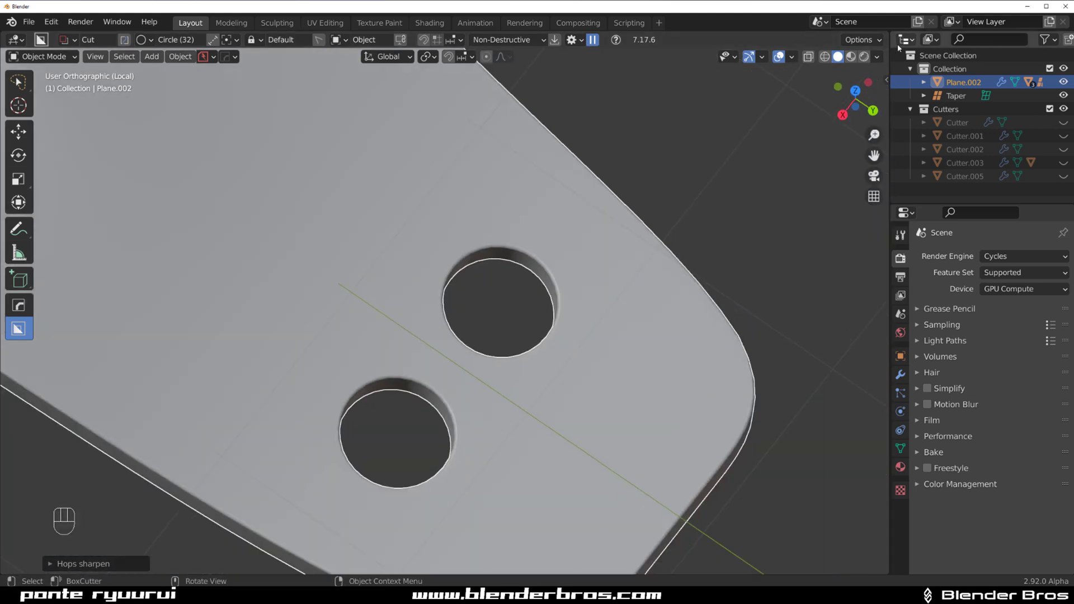
pyautogui.click(851, 57)
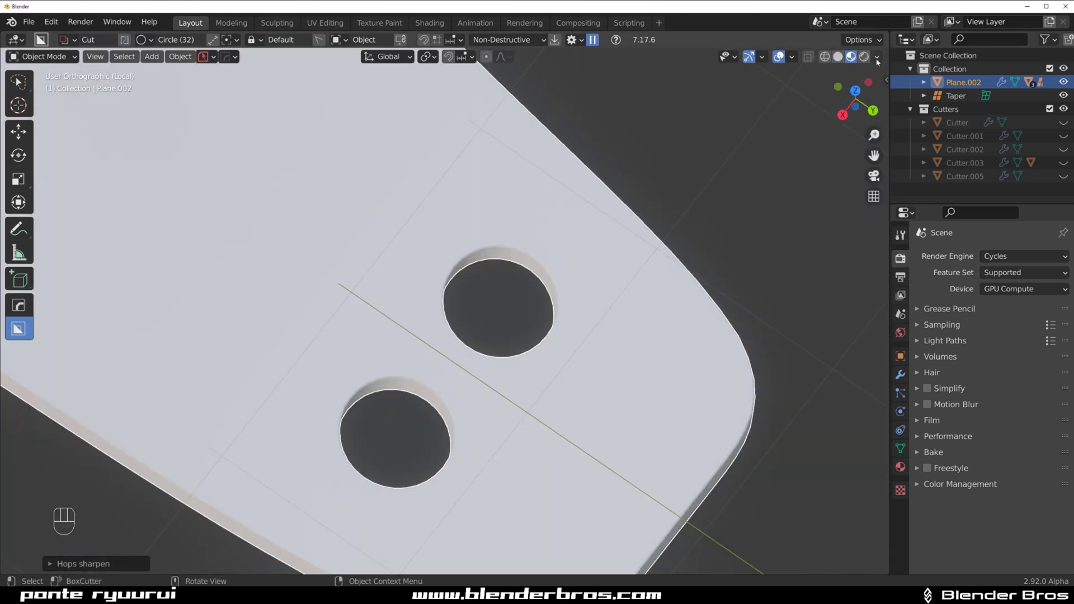
pyautogui.click(877, 56)
pyautogui.click(876, 174)
pyautogui.click(670, 215)
pyautogui.click(838, 56)
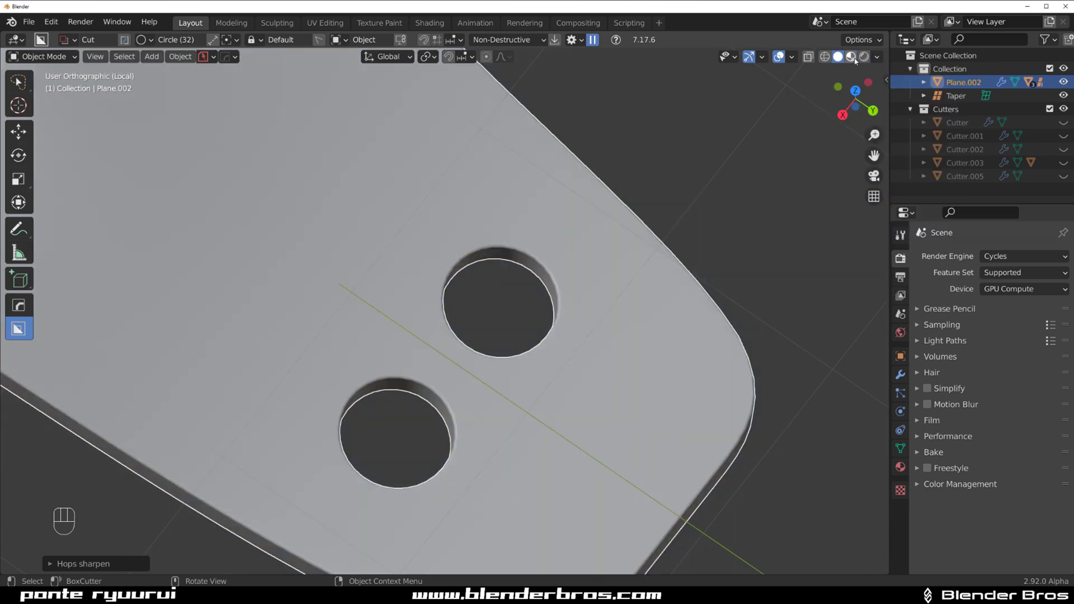
# Set the Solid viewport shading's lighting to MatCap and choose a glossy red matcap
pyautogui.click(877, 57)
pyautogui.click(865, 152)
pyautogui.click(865, 120)
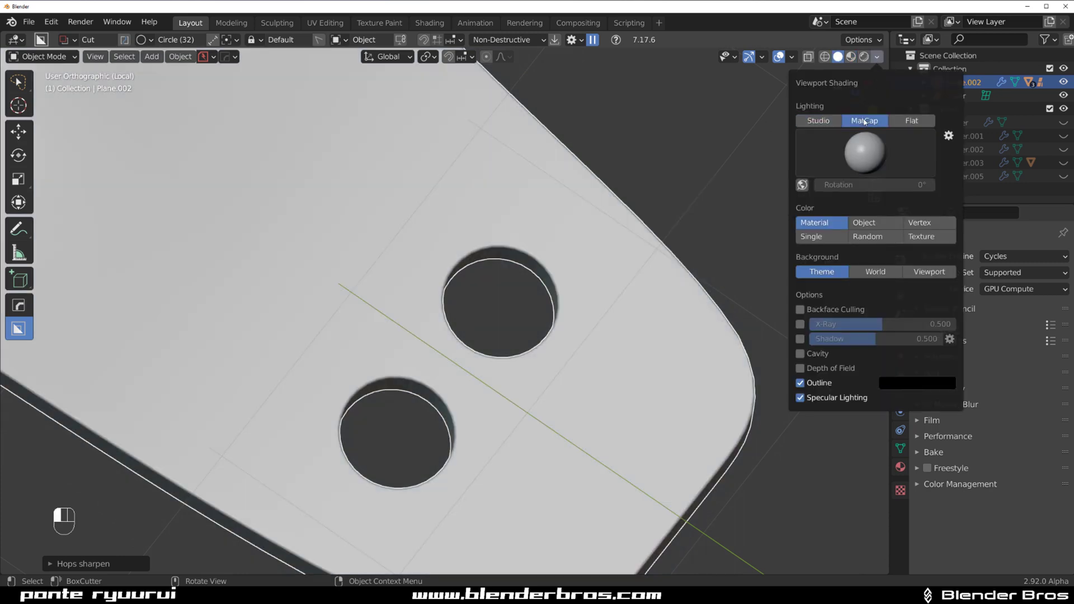
pyautogui.click(869, 153)
pyautogui.click(871, 239)
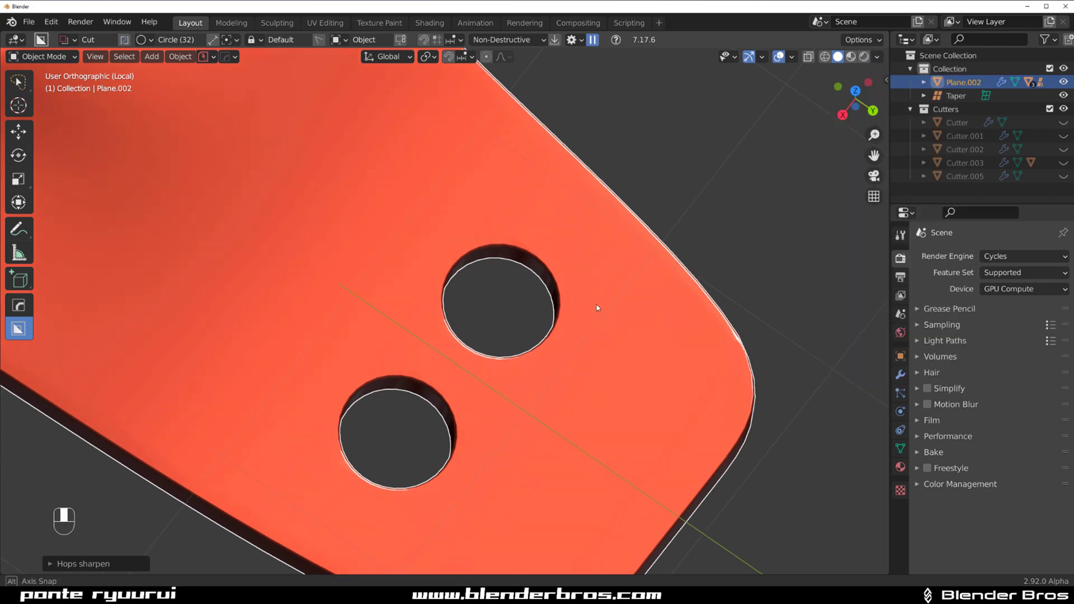
# Examine the red matcap reflections around the plate's two holes, its curved end and the whole model for shading artifacts
pyautogui.moveTo(598, 305)
pyautogui.mouseDown(button='middle')
pyautogui.moveTo(633, 304)
pyautogui.moveTo(642, 271)
pyautogui.moveTo(547, 319)
pyautogui.moveTo(586, 281)
pyautogui.mouseUp(button='middle')
pyautogui.moveTo(578, 224)
pyautogui.mouseDown(button='middle')
pyautogui.moveTo(538, 302)
pyautogui.moveTo(546, 311)
pyautogui.mouseUp(button='middle')
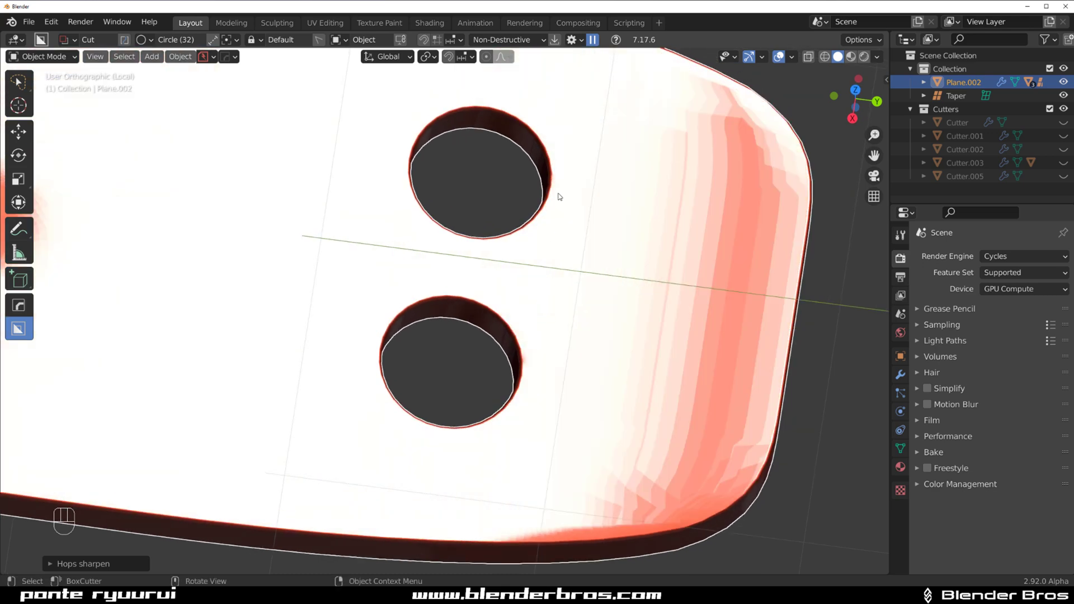
pyautogui.scroll(-5, 518, 288)
pyautogui.keyDown('shift'); pyautogui.moveTo(330, 304); pyautogui.dragTo(625, 414, button='middle'); pyautogui.keyUp('shift')
pyautogui.moveTo(376, 294); pyautogui.dragTo(695, 279, button='middle')
pyautogui.scroll(3, 387, 210)
pyautogui.scroll(-3, 281, 191)
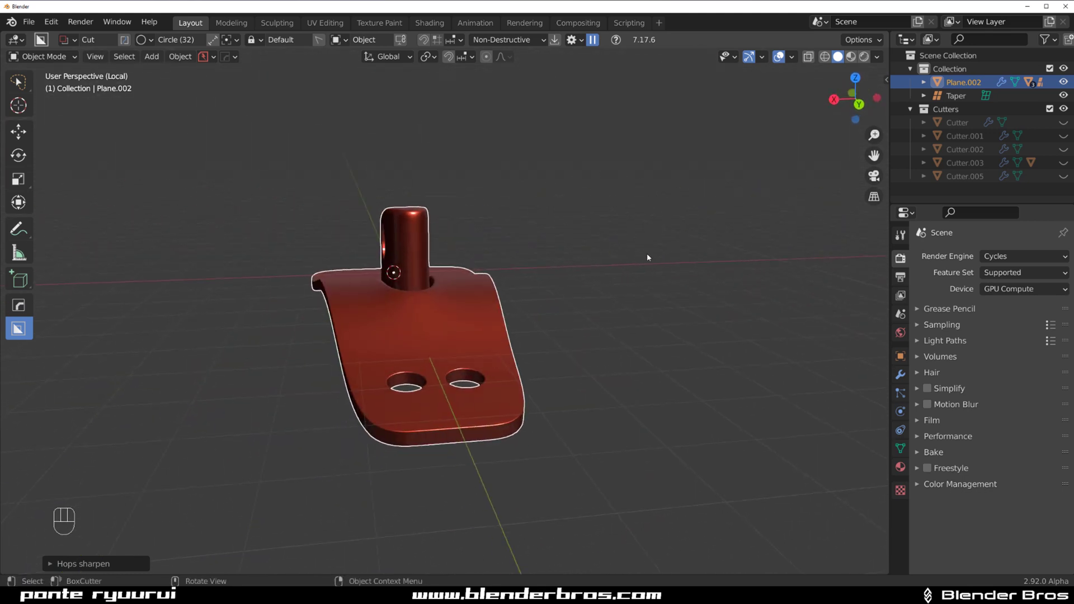